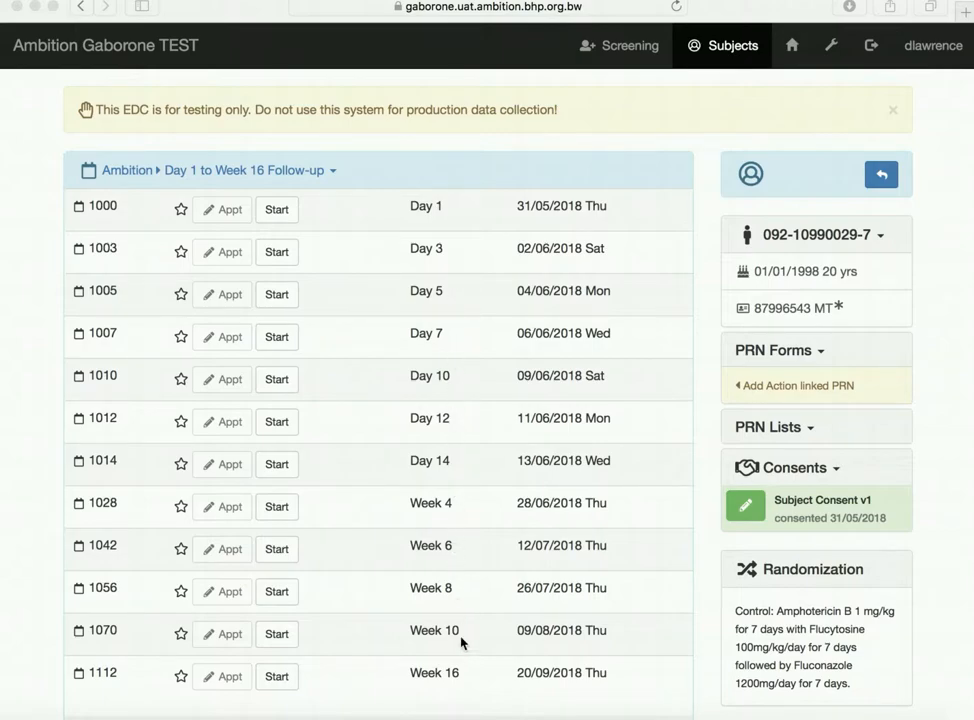
Start the Day 1 appointment (1000) and postpone the system update reminder until tomorrow.
{"action": "left_click", "coordinate": [277, 210]}
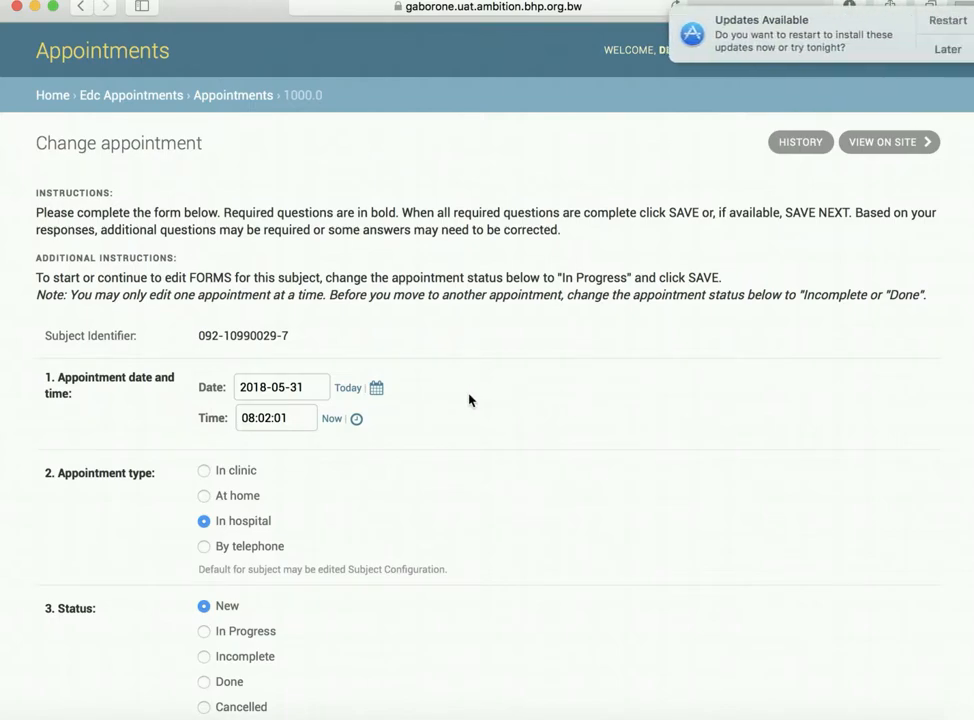
{"action": "left_click", "coordinate": [931, 49]}
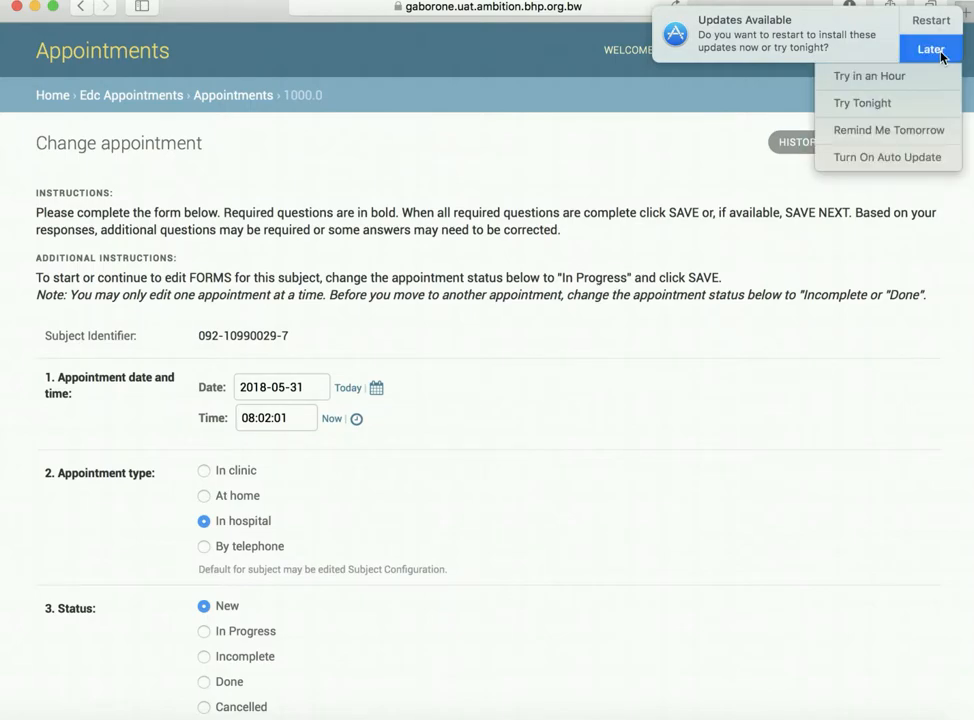
{"action": "left_click", "coordinate": [906, 129]}
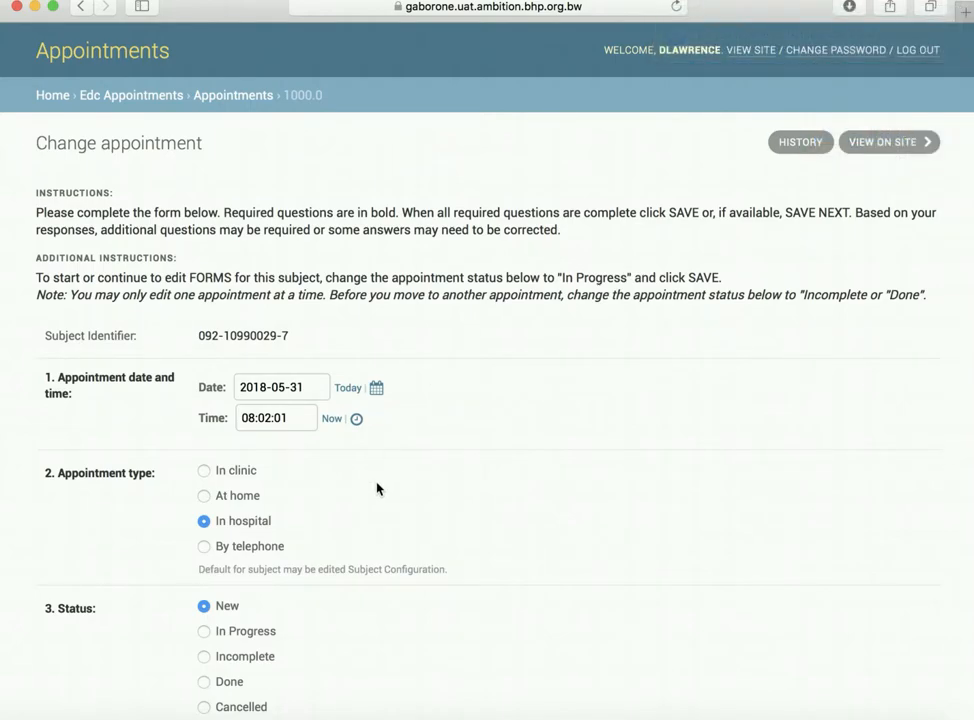
Set the appointment's status to In Progress and its reason to Routine / Scheduled, and save it.
{"action": "scroll", "coordinate": [378, 489], "scroll_direction": "down", "scroll_amount": 2}
{"action": "scroll", "coordinate": [378, 489], "scroll_direction": "down", "scroll_amount": 1}
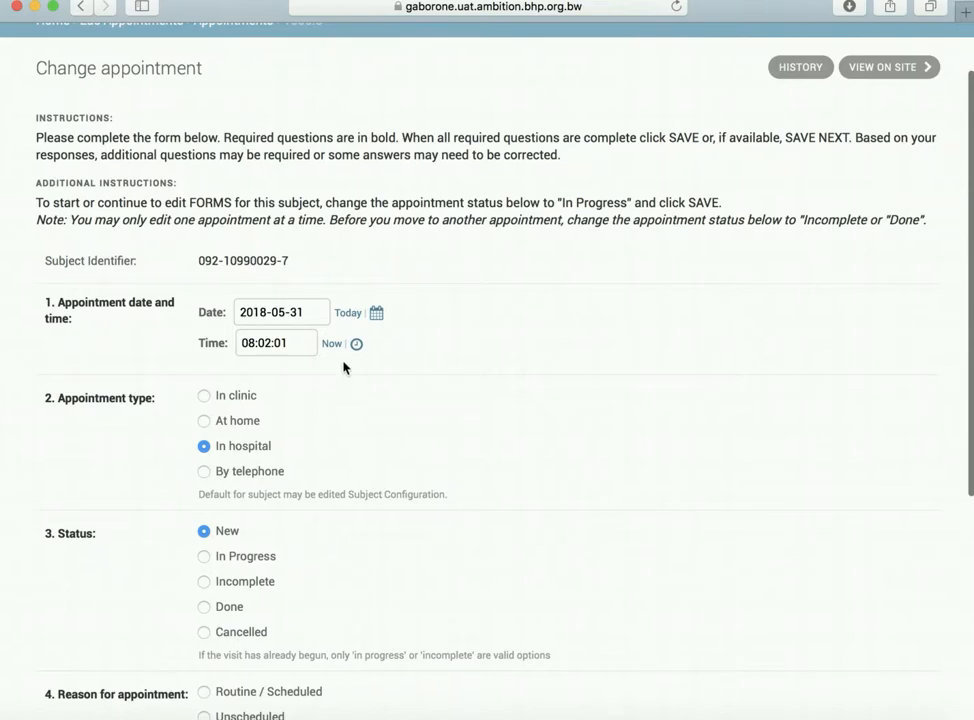
{"action": "scroll", "coordinate": [330, 443], "scroll_direction": "down", "scroll_amount": 5}
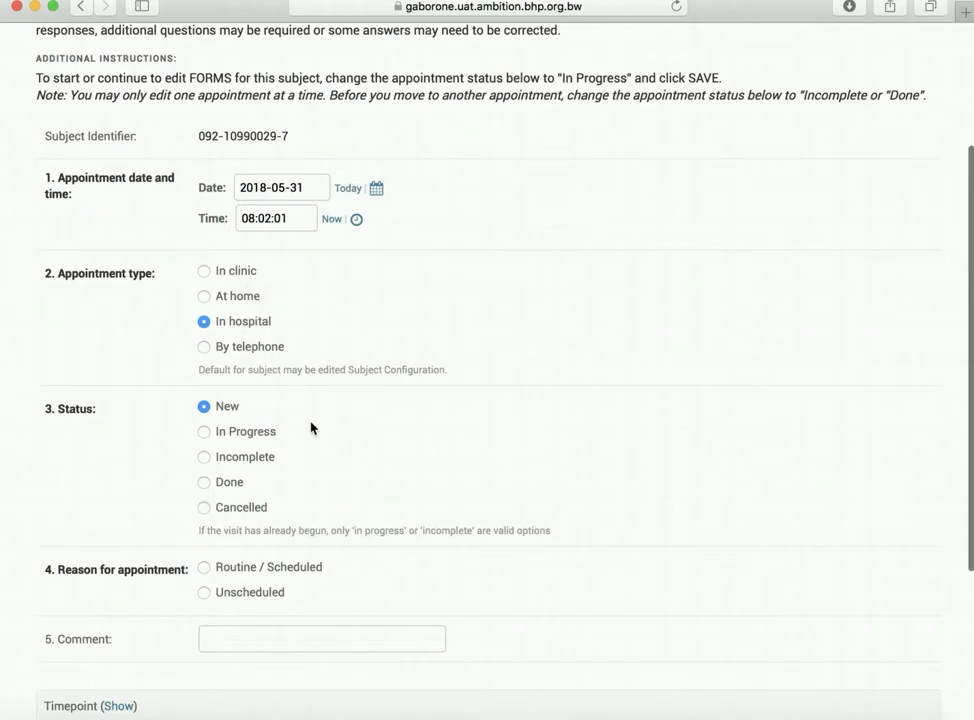
{"action": "scroll", "coordinate": [310, 428], "scroll_direction": "down", "scroll_amount": 4}
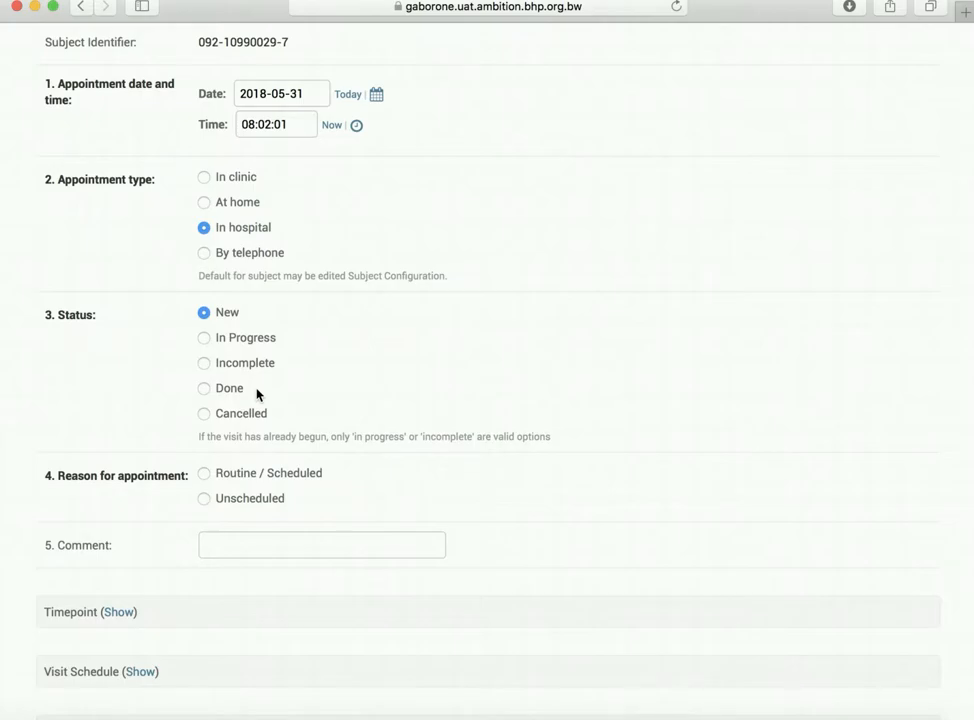
{"action": "left_click", "coordinate": [204, 344]}
{"action": "left_click", "coordinate": [205, 475]}
{"action": "scroll", "coordinate": [481, 502], "scroll_direction": "down", "scroll_amount": 4}
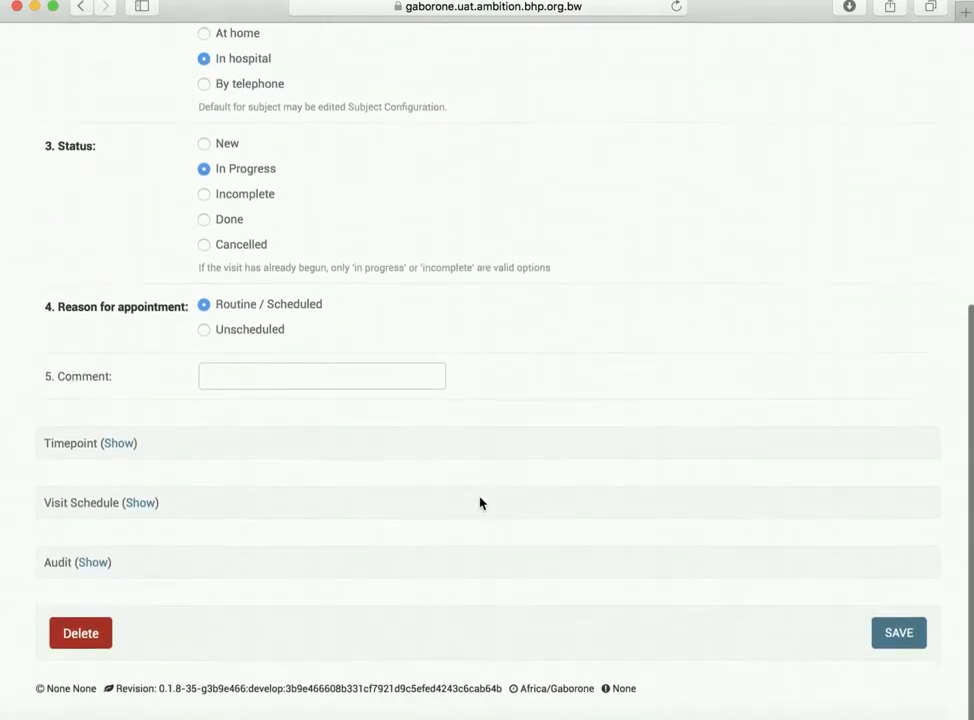
{"action": "left_click", "coordinate": [889, 633]}
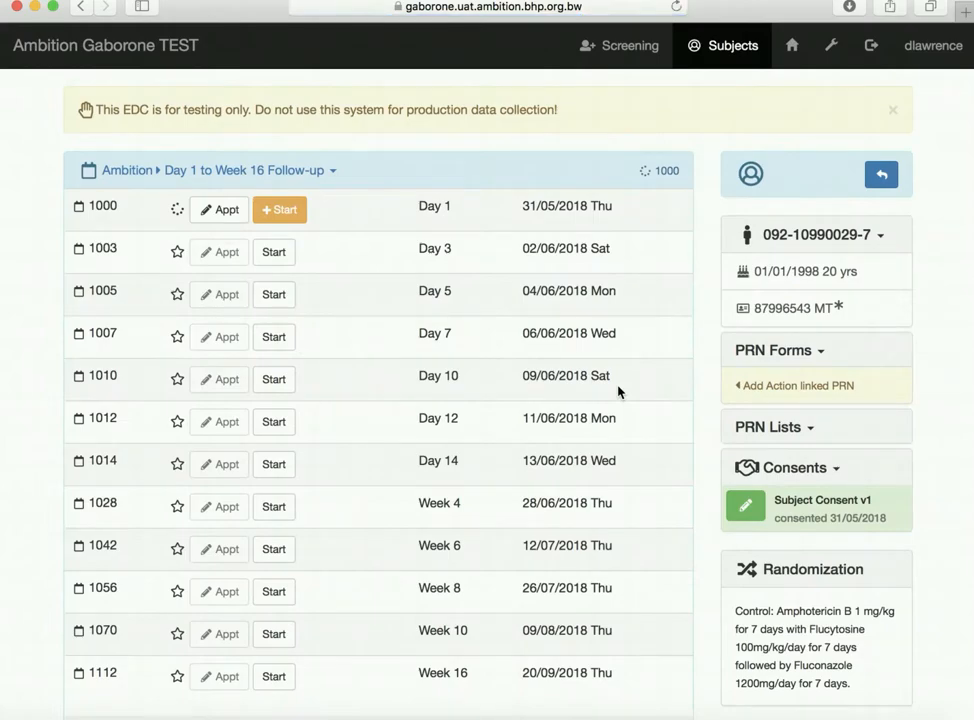
Start the Day 1 visit report with Patient as the main source of information, and save it.
{"action": "left_click", "coordinate": [285, 213]}
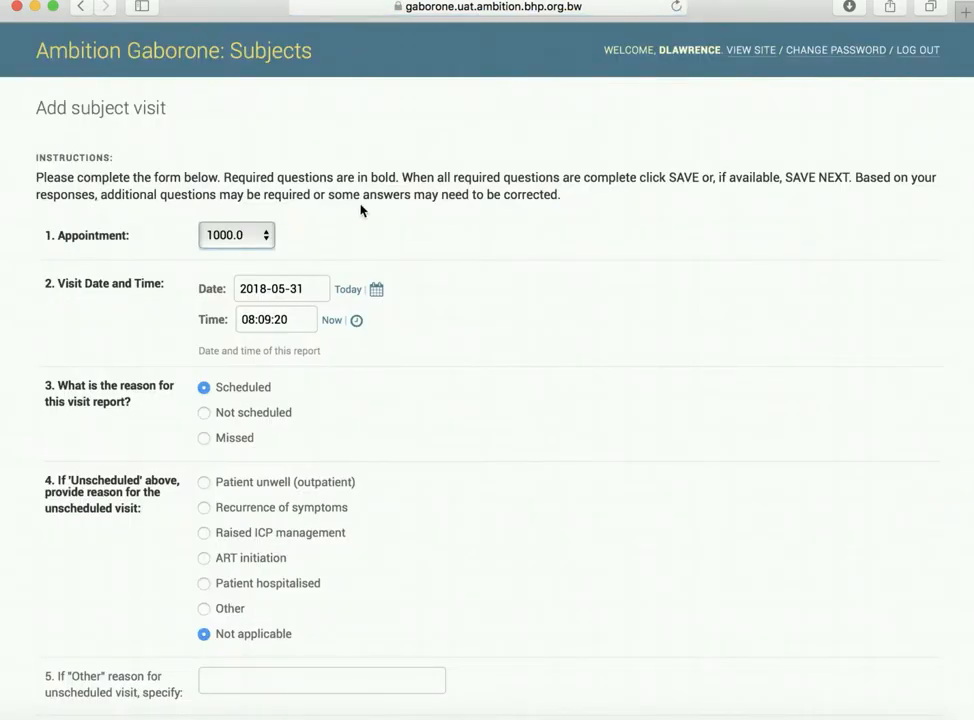
{"action": "scroll", "coordinate": [486, 450], "scroll_direction": "down", "scroll_amount": 4}
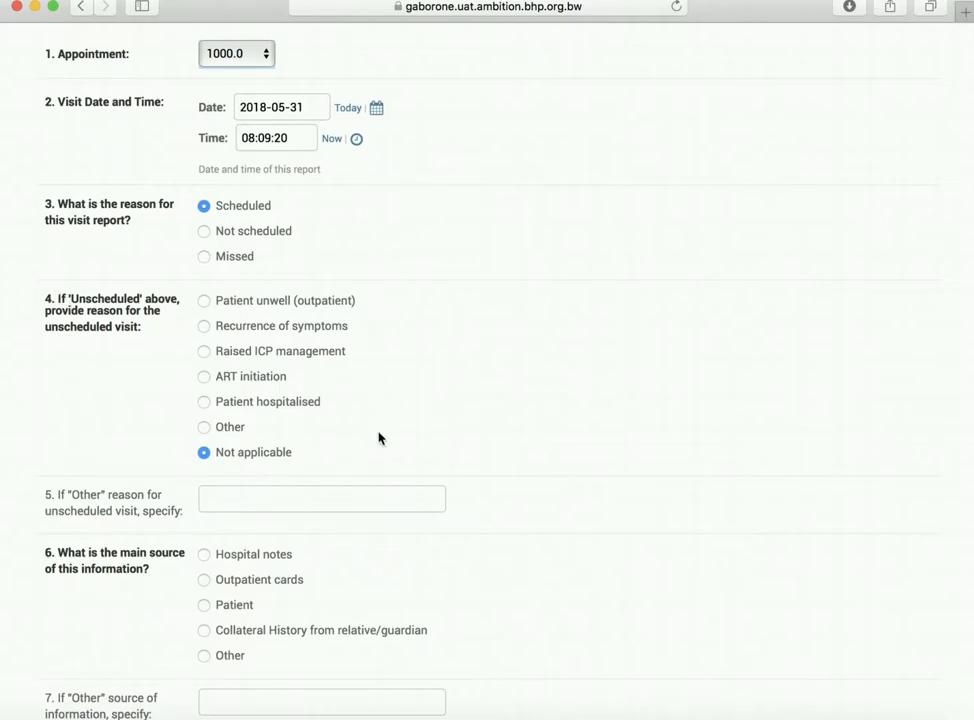
{"action": "scroll", "coordinate": [485, 447], "scroll_direction": "down", "scroll_amount": 4}
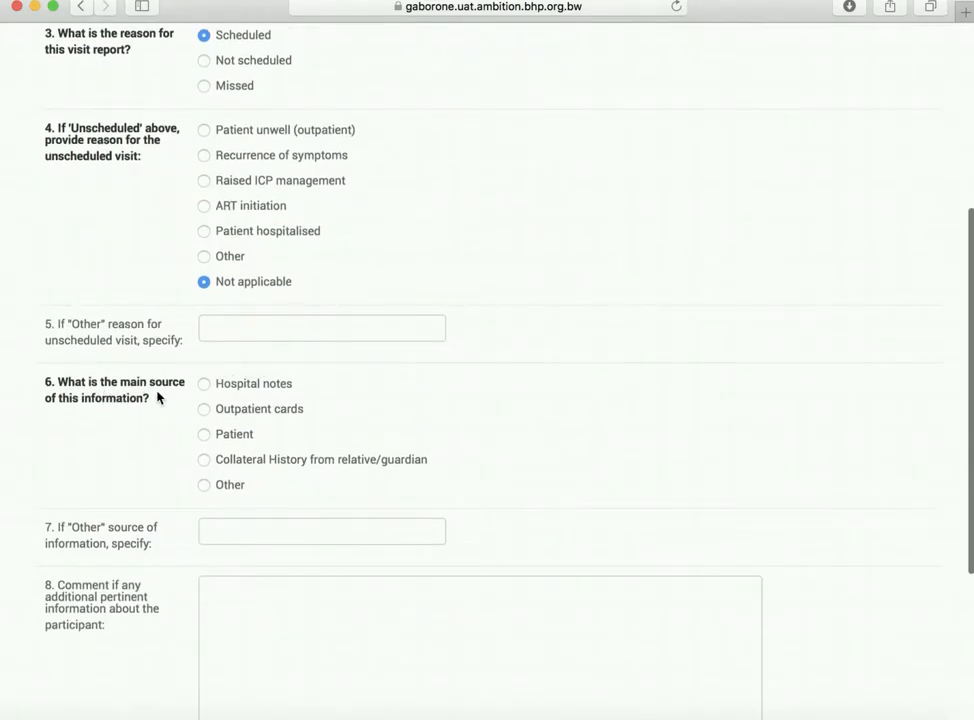
{"action": "left_click", "coordinate": [204, 436]}
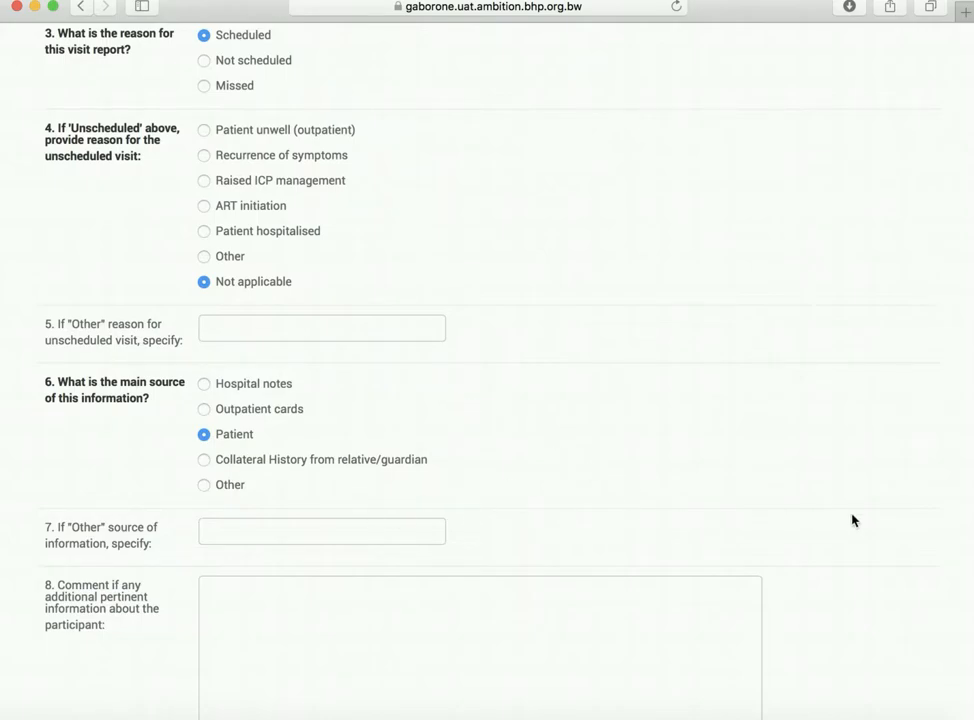
{"action": "scroll", "coordinate": [853, 519], "scroll_direction": "down", "scroll_amount": 4}
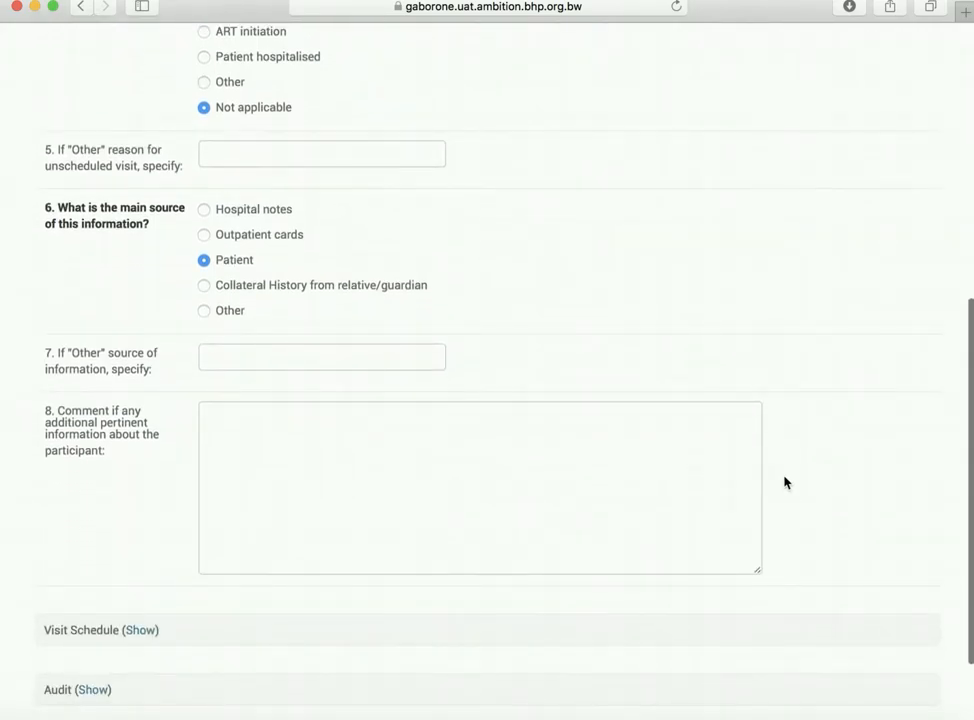
{"action": "scroll", "coordinate": [785, 483], "scroll_direction": "down", "scroll_amount": 3}
{"action": "left_click", "coordinate": [898, 633]}
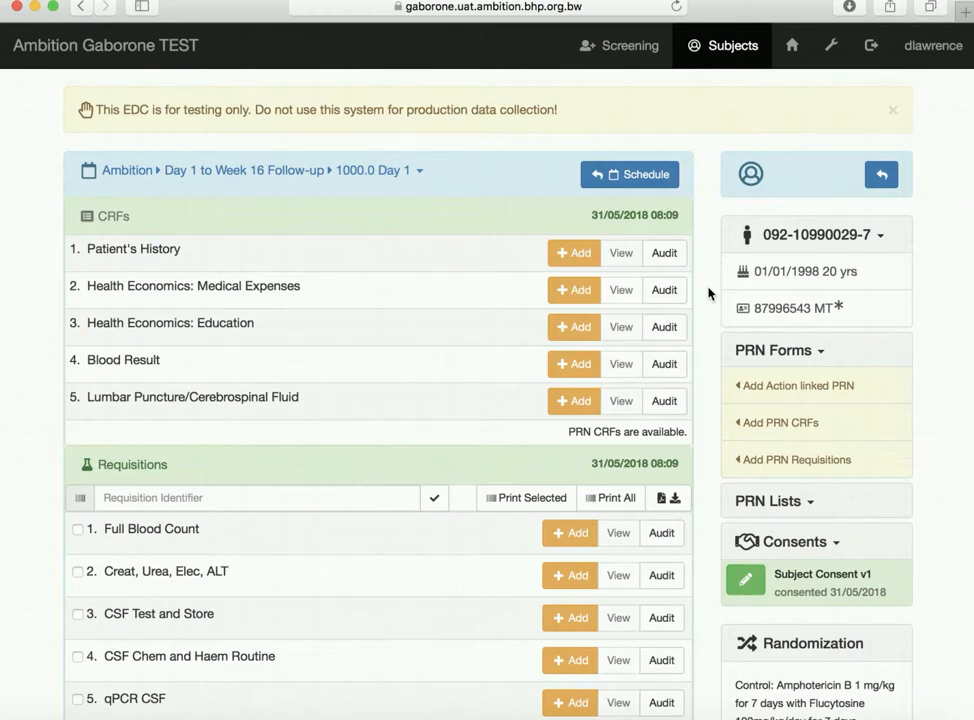
Review the lists of CRFs and requisitions for the Day 1 visit.
{"action": "scroll", "coordinate": [710, 290], "scroll_direction": "down", "scroll_amount": 2}
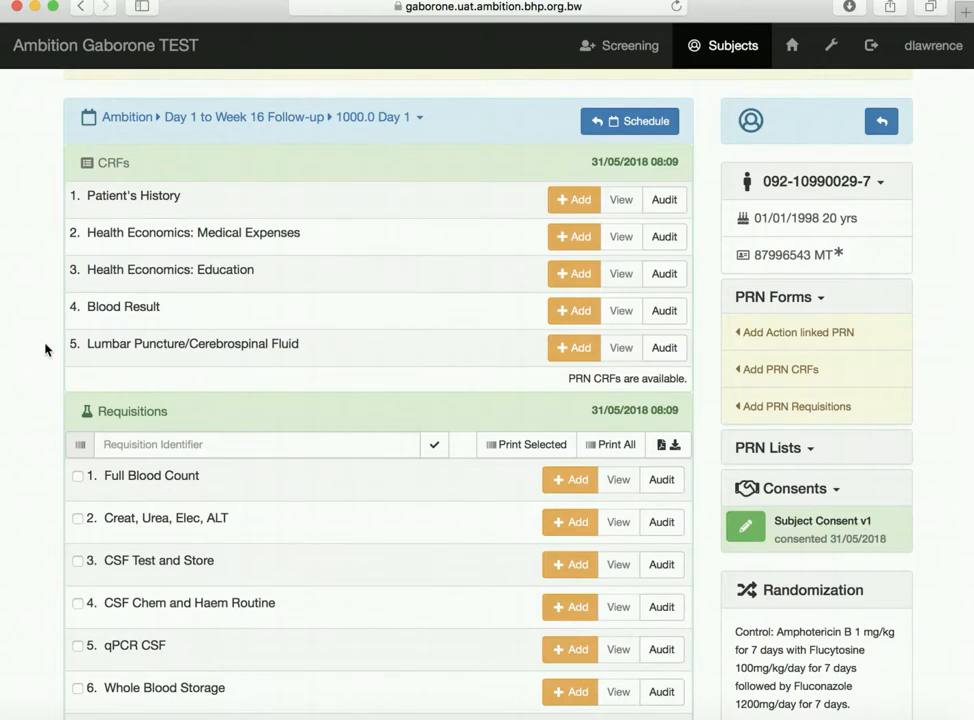
{"action": "scroll", "coordinate": [45, 349], "scroll_direction": "down", "scroll_amount": 4}
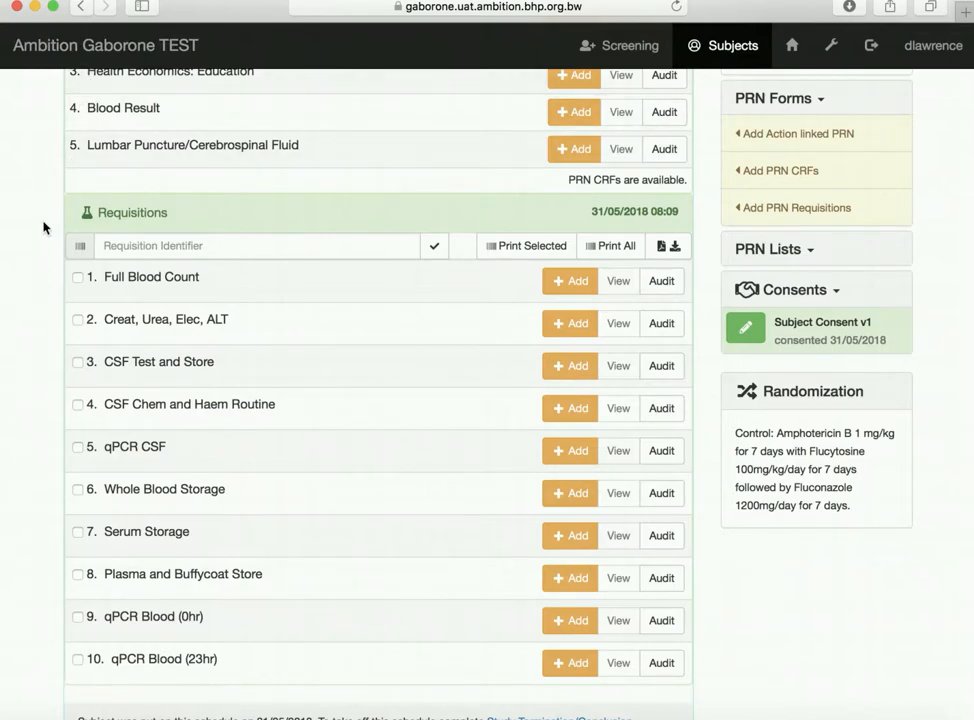
{"action": "scroll", "coordinate": [956, 261], "scroll_direction": "up", "scroll_amount": 5}
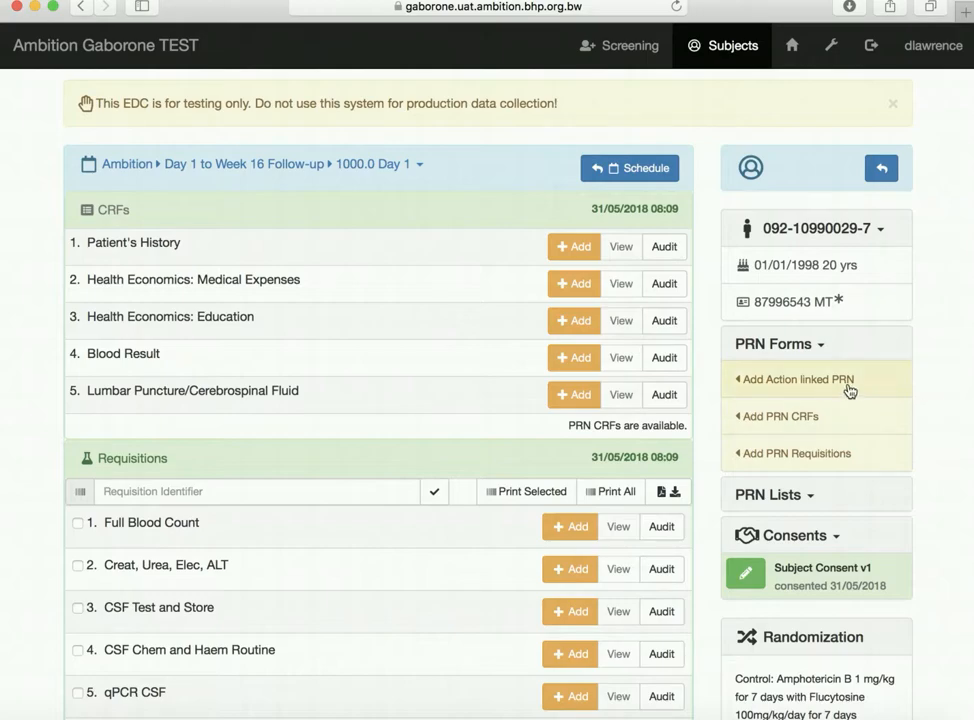
Examine which action-linked PRN forms, PRN CRFs and PRN requisitions can be added for the subject.
{"action": "left_click", "coordinate": [818, 382]}
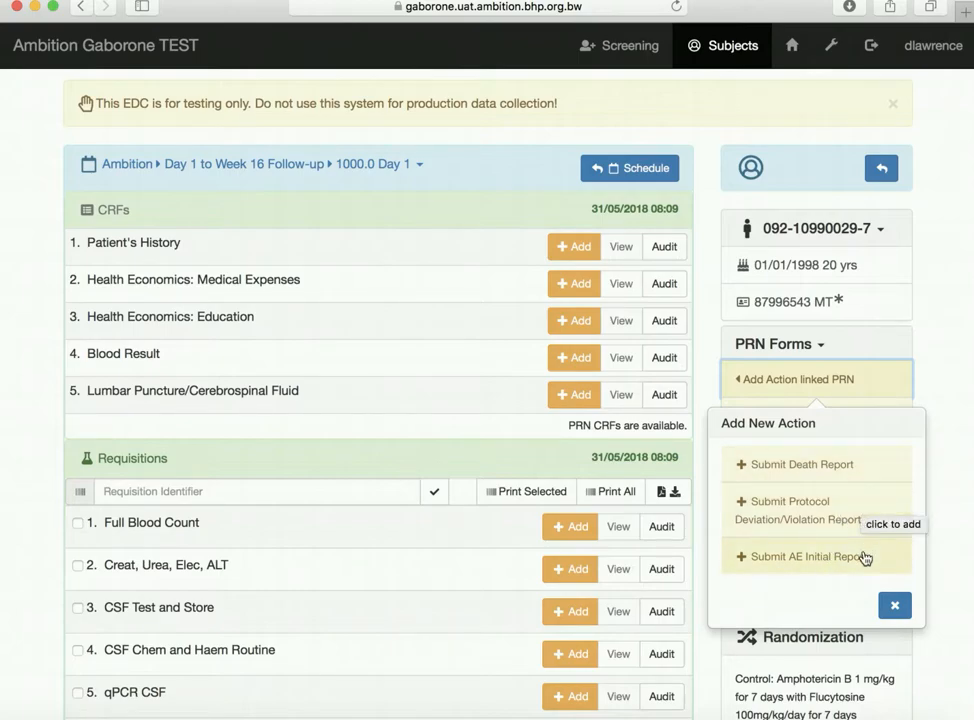
{"action": "left_click", "coordinate": [893, 606]}
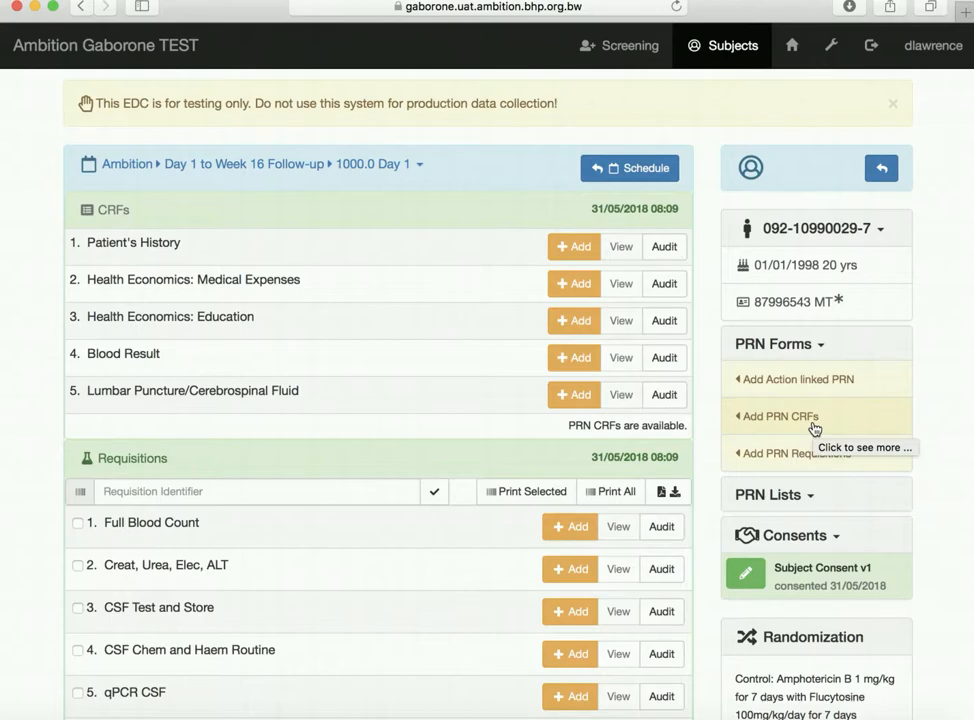
{"action": "left_click", "coordinate": [785, 415]}
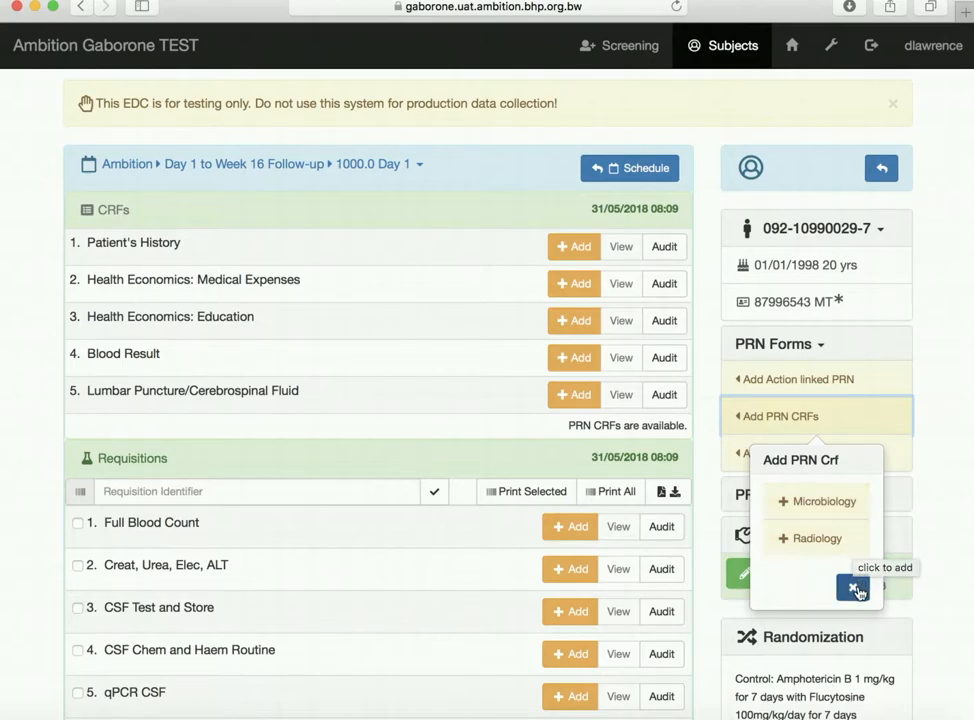
{"action": "left_click", "coordinate": [854, 589]}
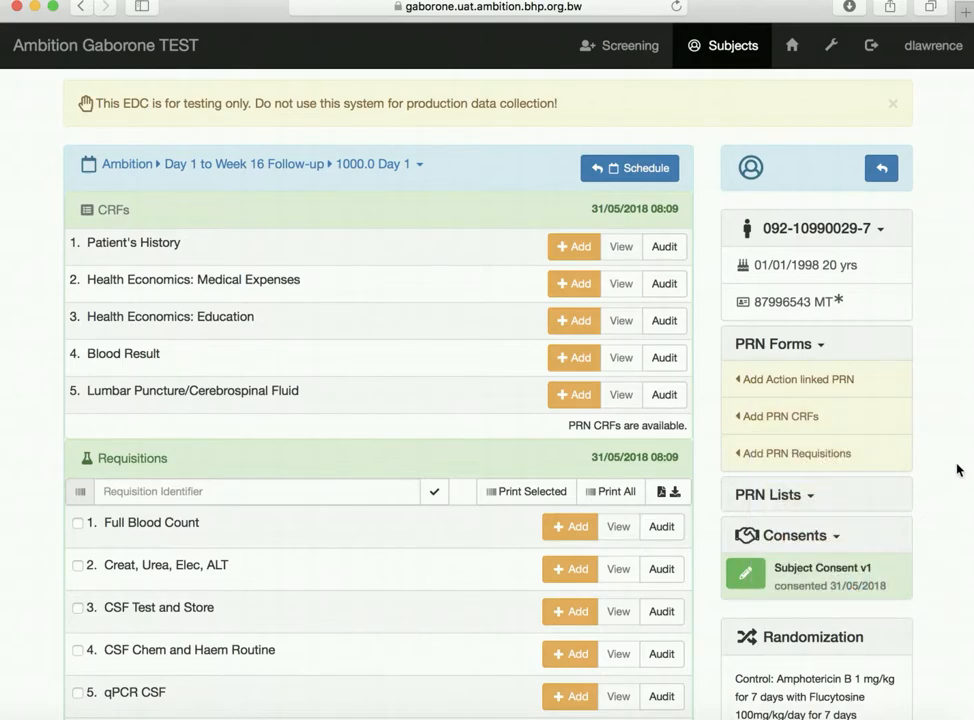
{"action": "left_click", "coordinate": [790, 456]}
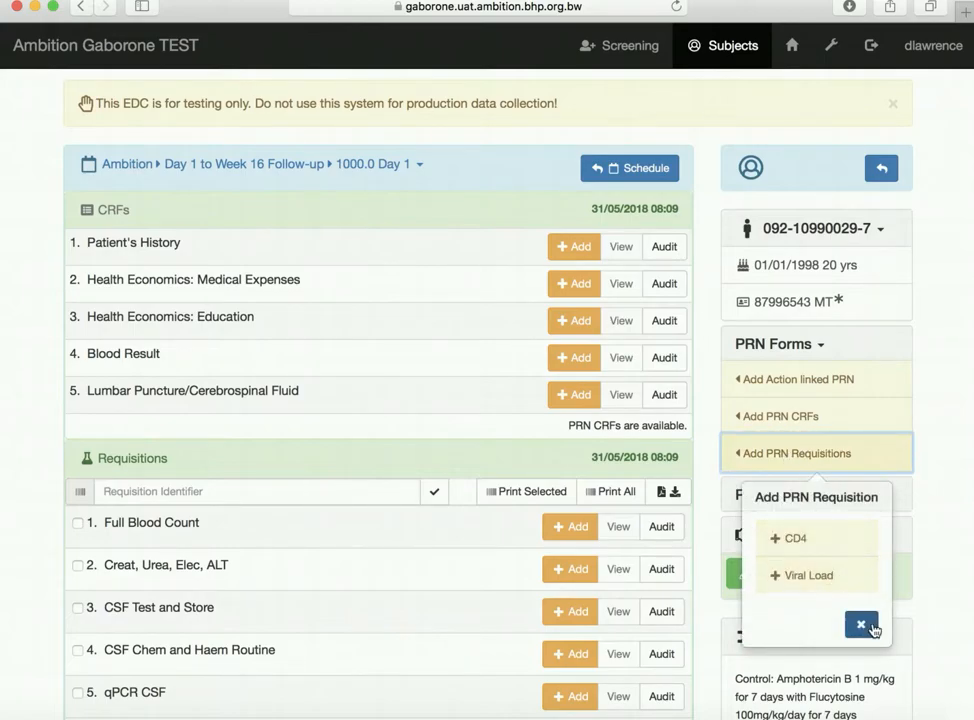
{"action": "left_click", "coordinate": [862, 624]}
{"action": "scroll", "coordinate": [40, 602], "scroll_direction": "down", "scroll_amount": 3}
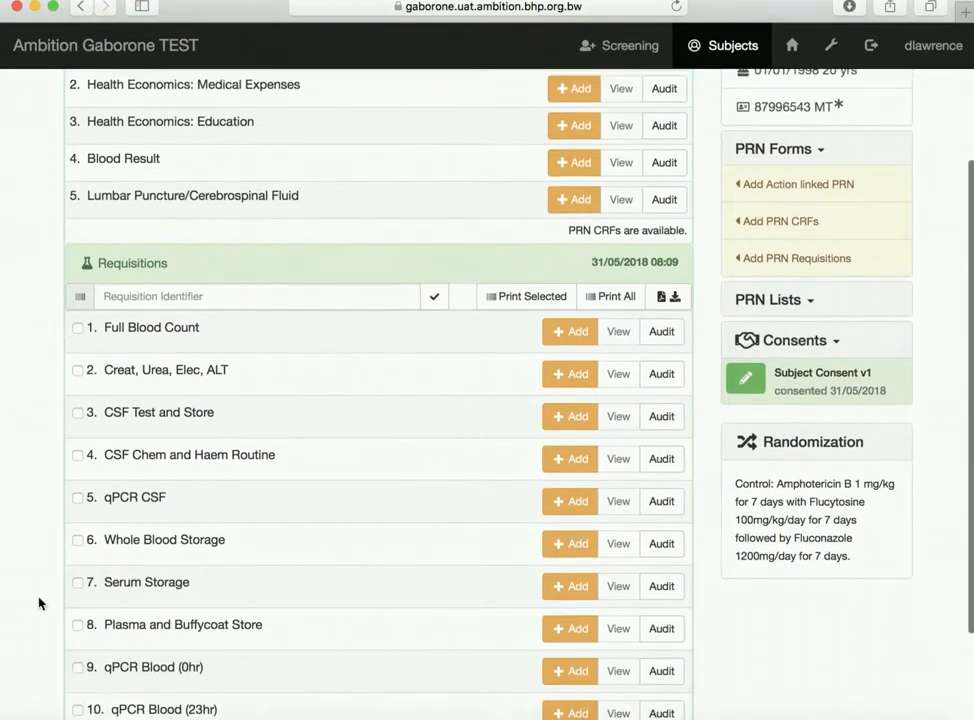
{"action": "scroll", "coordinate": [40, 603], "scroll_direction": "up", "scroll_amount": 2}
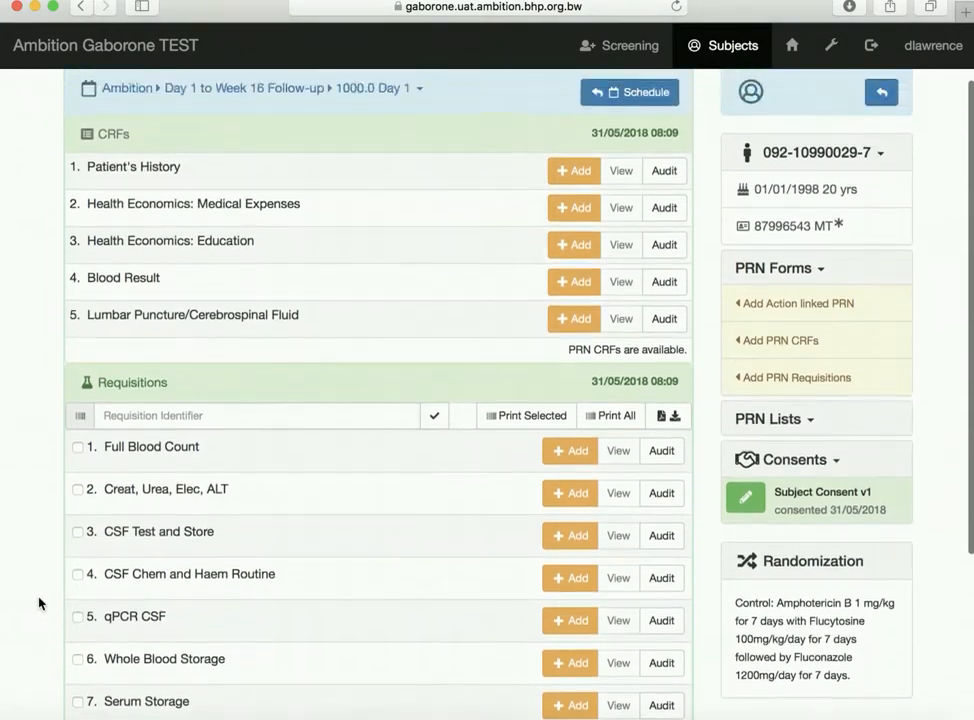
{"action": "scroll", "coordinate": [40, 603], "scroll_direction": "up", "scroll_amount": 1}
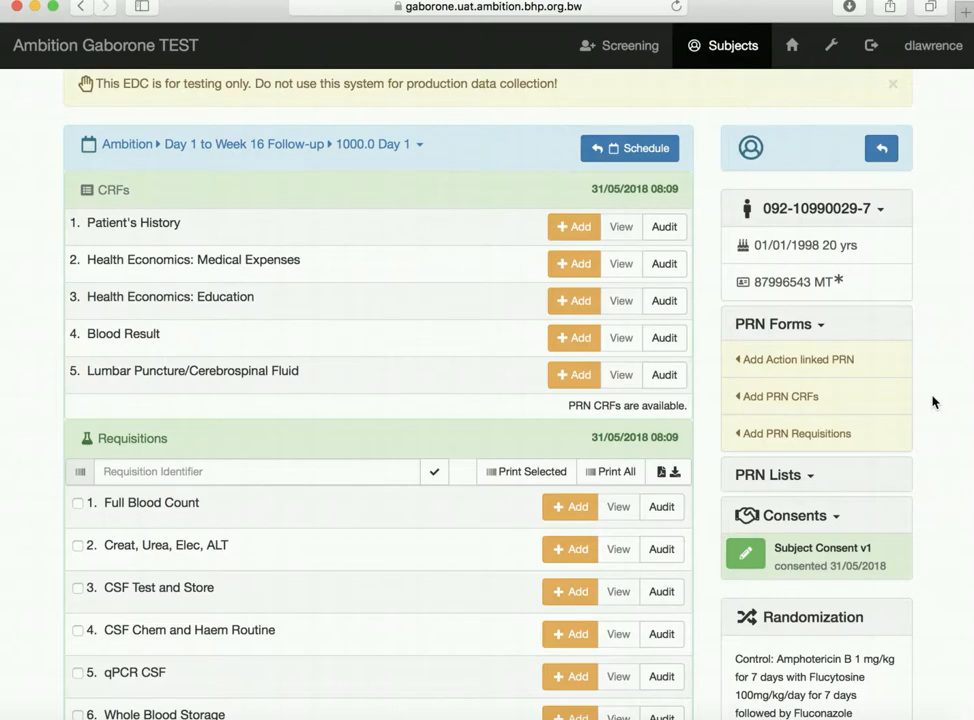
{"action": "scroll", "coordinate": [935, 402], "scroll_direction": "down", "scroll_amount": 2}
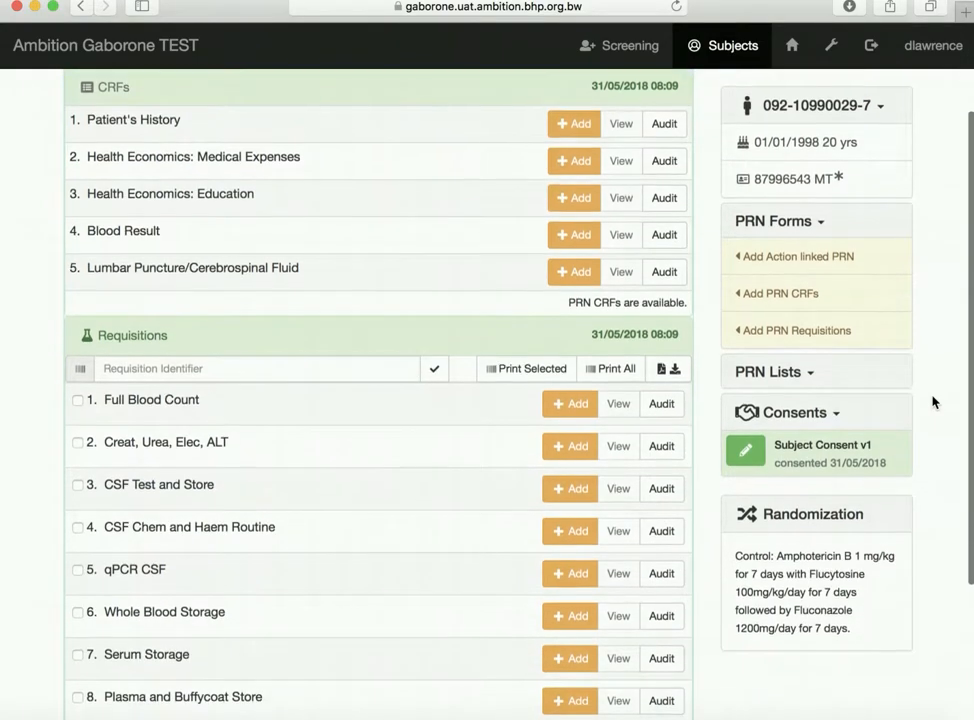
{"action": "scroll", "coordinate": [935, 402], "scroll_direction": "up", "scroll_amount": 3}
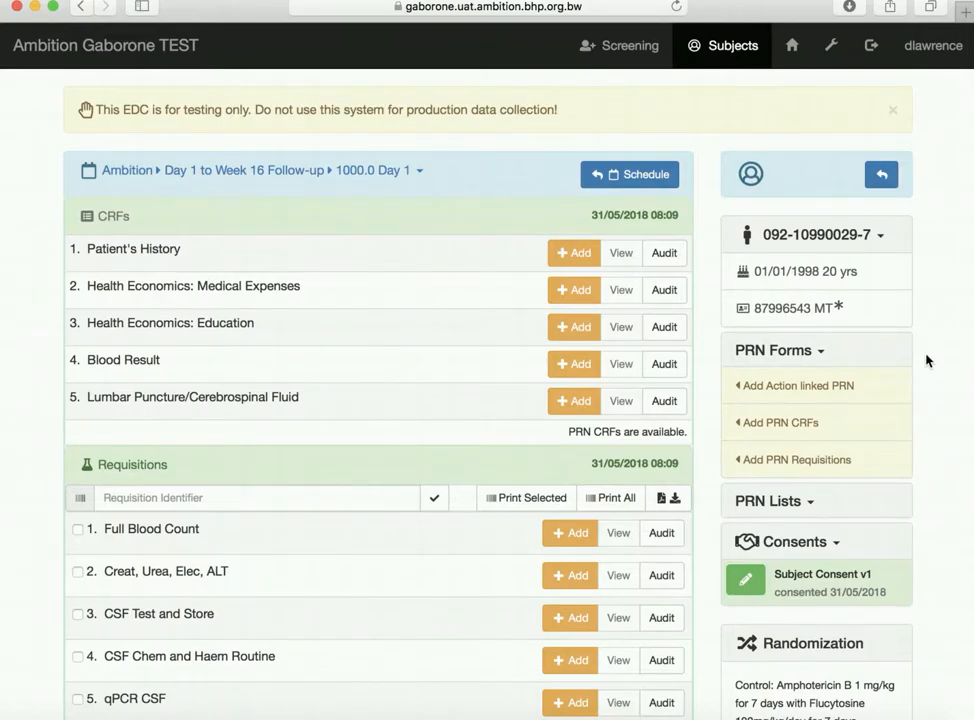
Add a Patient's History form and choose Double vision, Drowsiness, Focal weakness and Headache as current symptoms.
{"action": "left_click", "coordinate": [572, 256]}
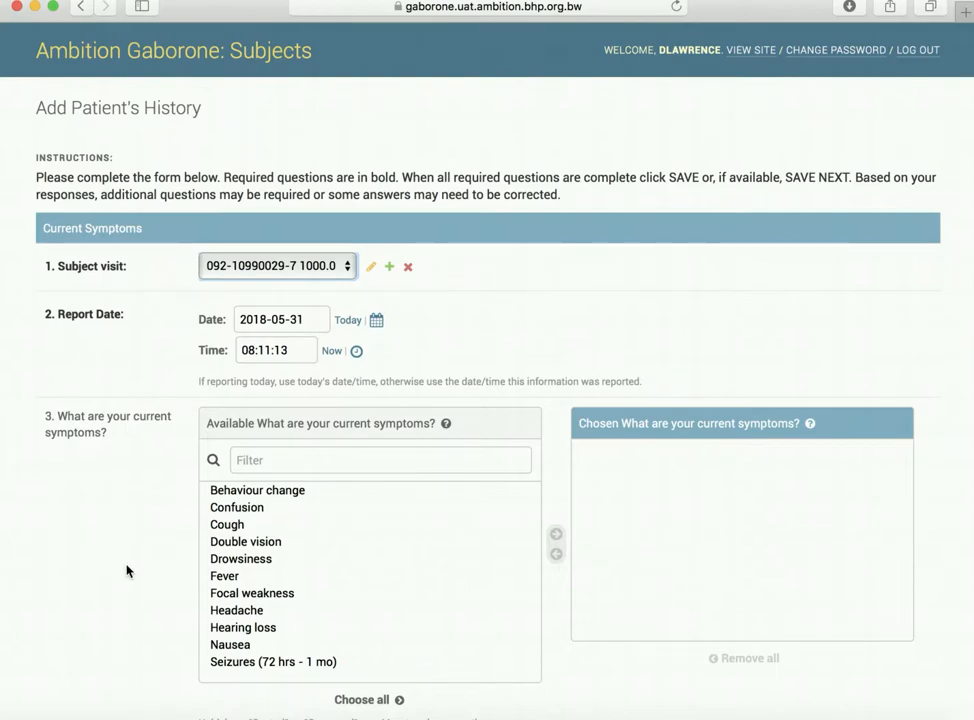
{"action": "scroll", "coordinate": [126, 571], "scroll_direction": "down", "scroll_amount": 1}
{"action": "scroll", "coordinate": [126, 571], "scroll_direction": "down", "scroll_amount": 2}
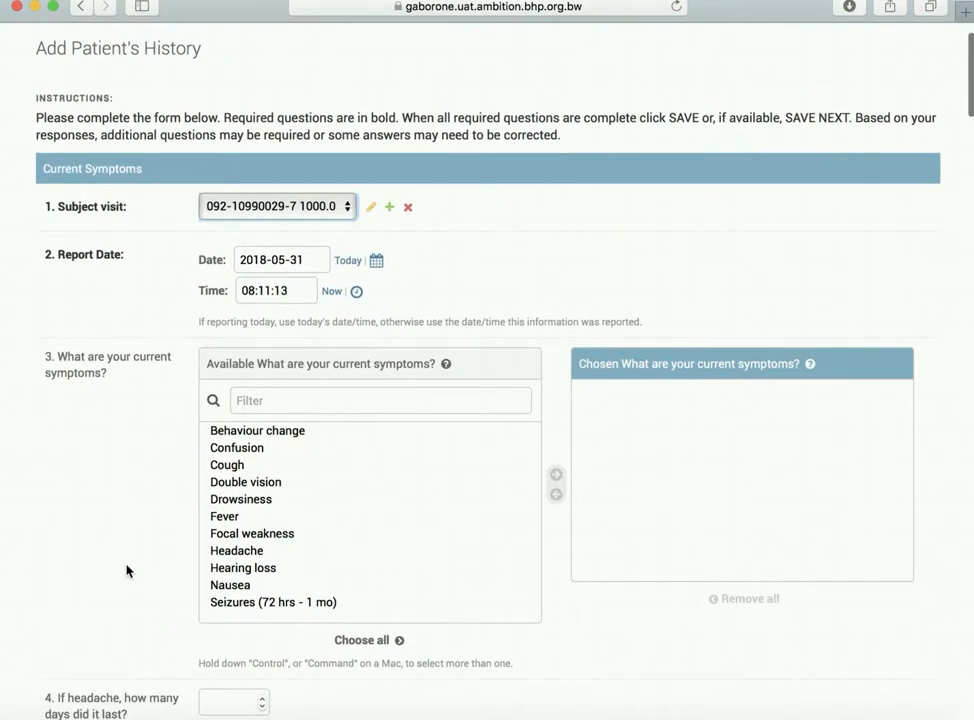
{"action": "scroll", "coordinate": [126, 571], "scroll_direction": "down", "scroll_amount": 1}
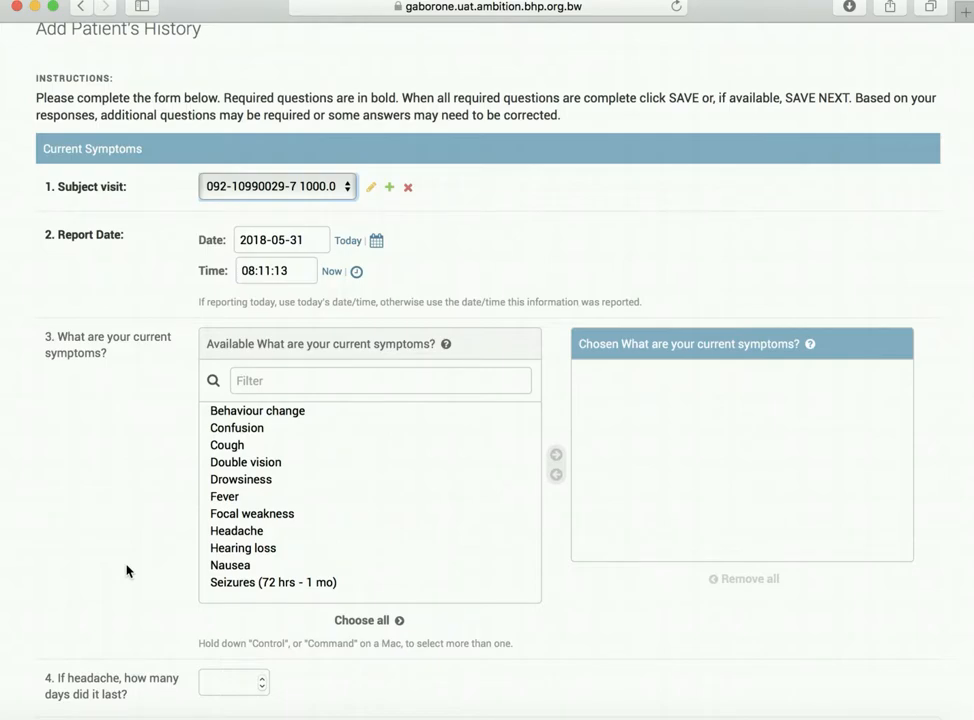
{"action": "scroll", "coordinate": [126, 571], "scroll_direction": "down", "scroll_amount": 2}
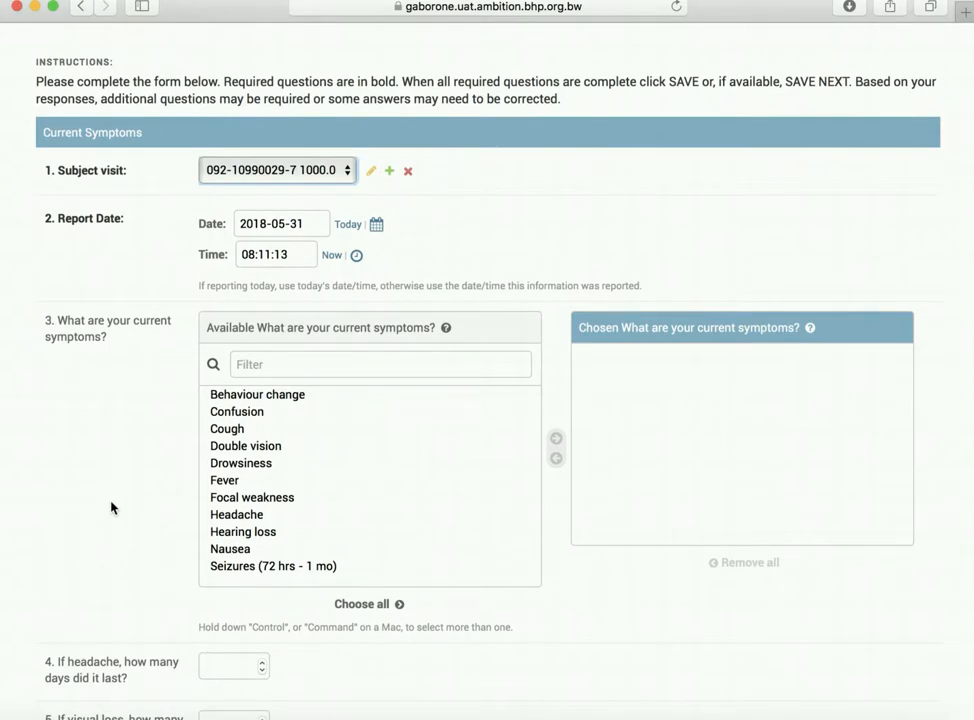
{"action": "scroll", "coordinate": [113, 507], "scroll_direction": "down", "scroll_amount": 3}
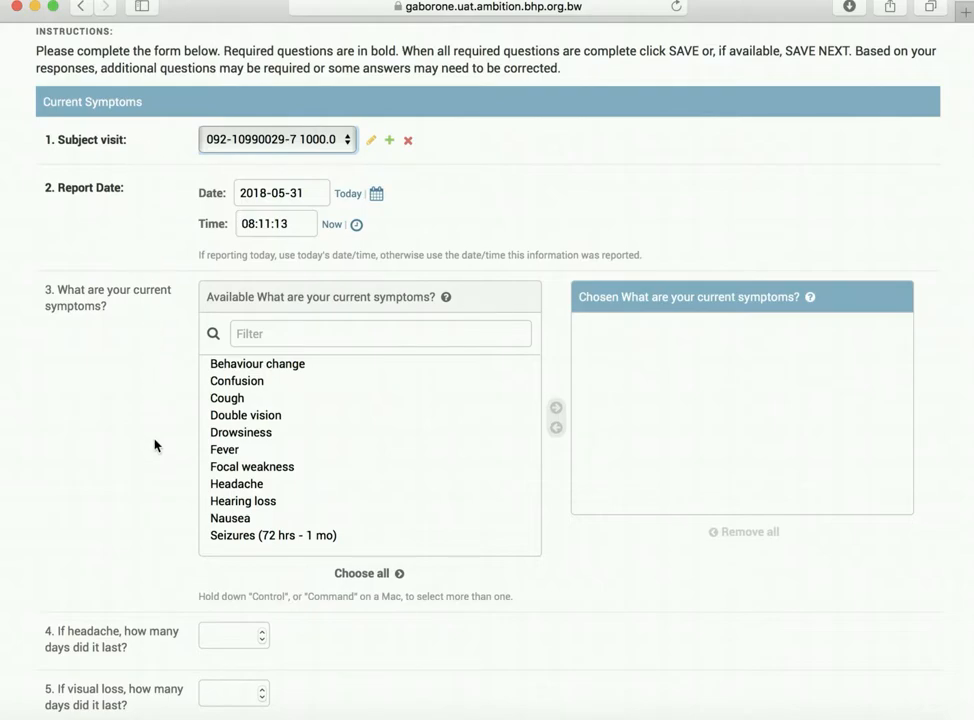
{"action": "scroll", "coordinate": [155, 445], "scroll_direction": "down", "scroll_amount": 1}
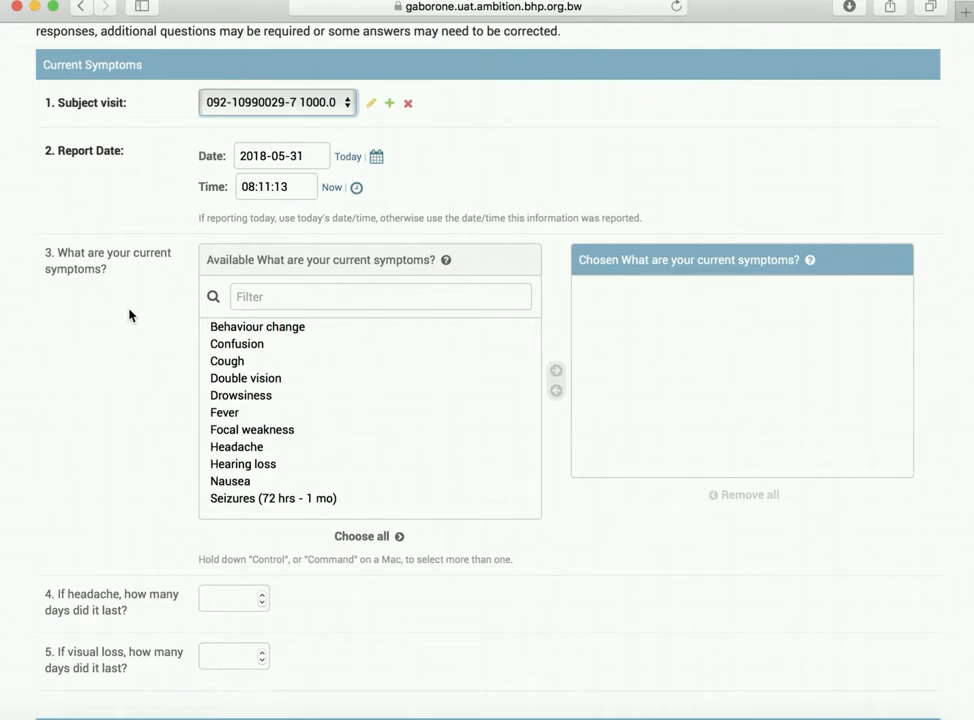
{"action": "double_click", "coordinate": [262, 378]}
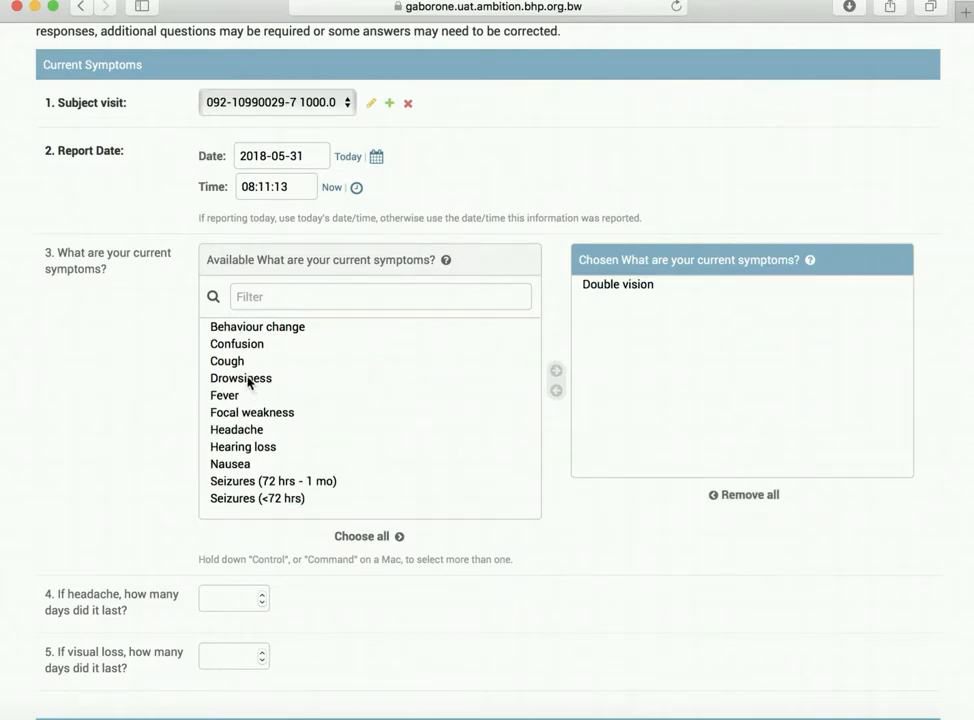
{"action": "double_click", "coordinate": [248, 380]}
{"action": "double_click", "coordinate": [247, 397]}
{"action": "double_click", "coordinate": [252, 397]}
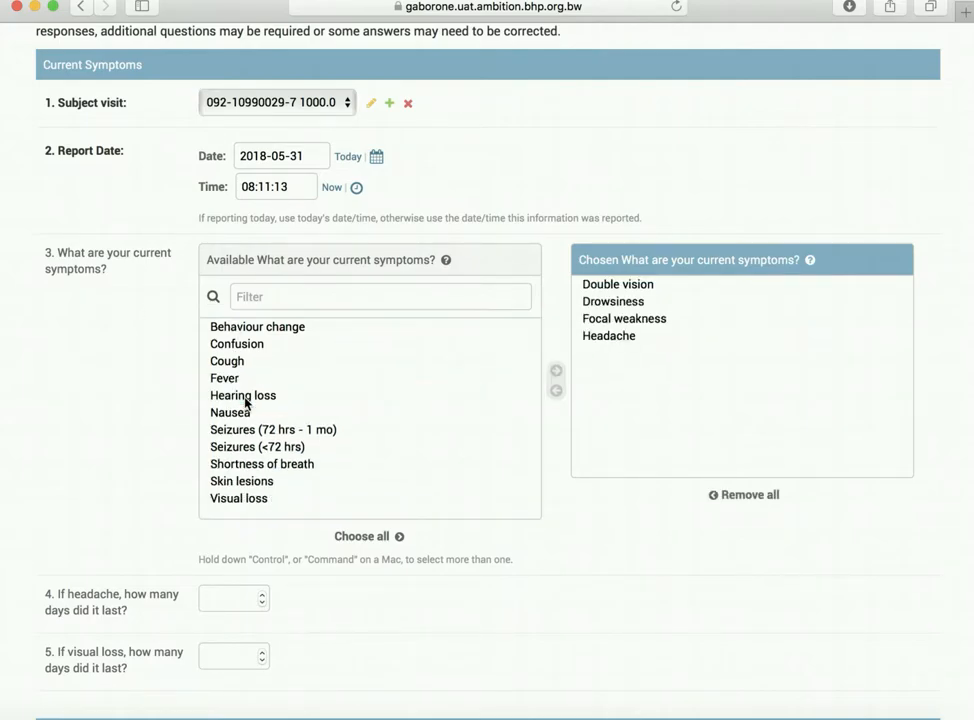
Remove Drowsiness from the chosen current symptoms.
{"action": "double_click", "coordinate": [609, 310]}
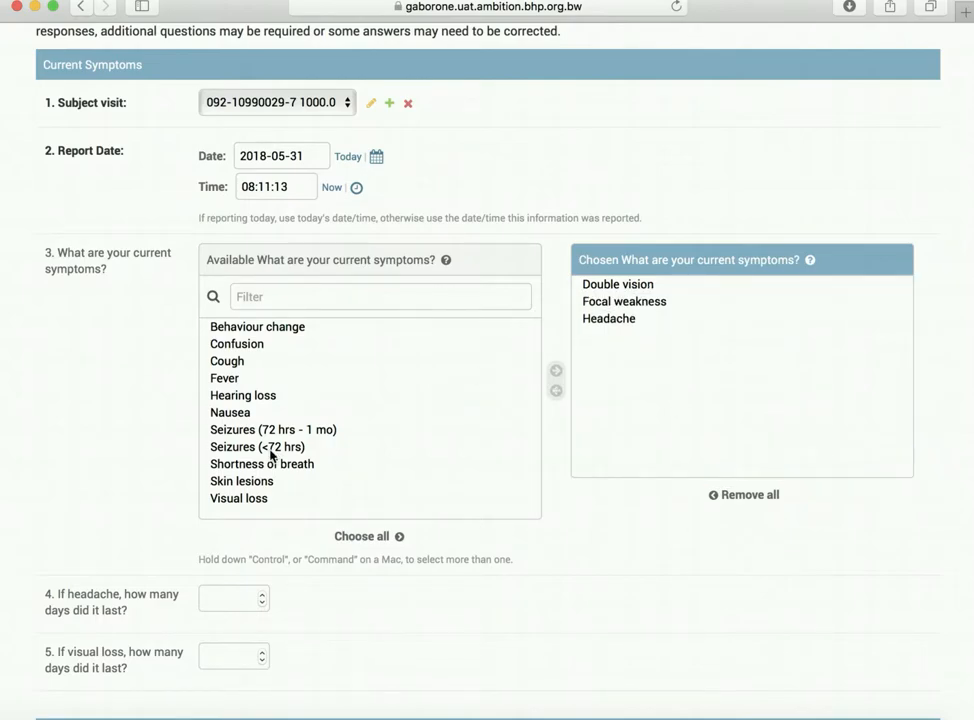
Answer No to previous tuberculosis history and current TB treatment, and Yes to this being a new HIV diagnosis.
{"action": "scroll", "coordinate": [70, 478], "scroll_direction": "down", "scroll_amount": 3}
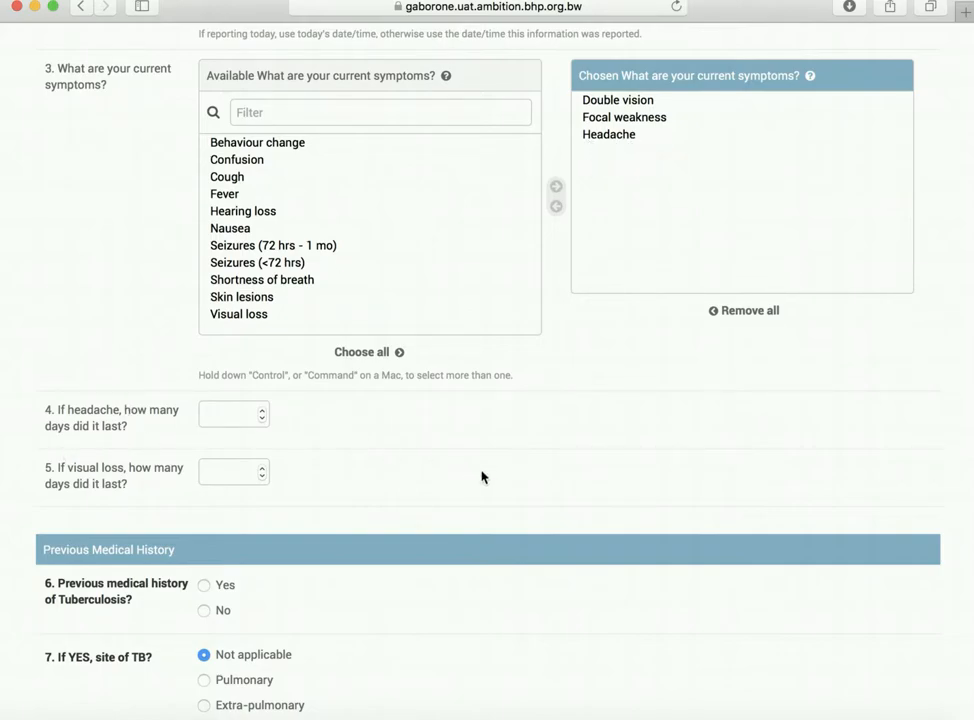
{"action": "scroll", "coordinate": [482, 477], "scroll_direction": "down", "scroll_amount": 5}
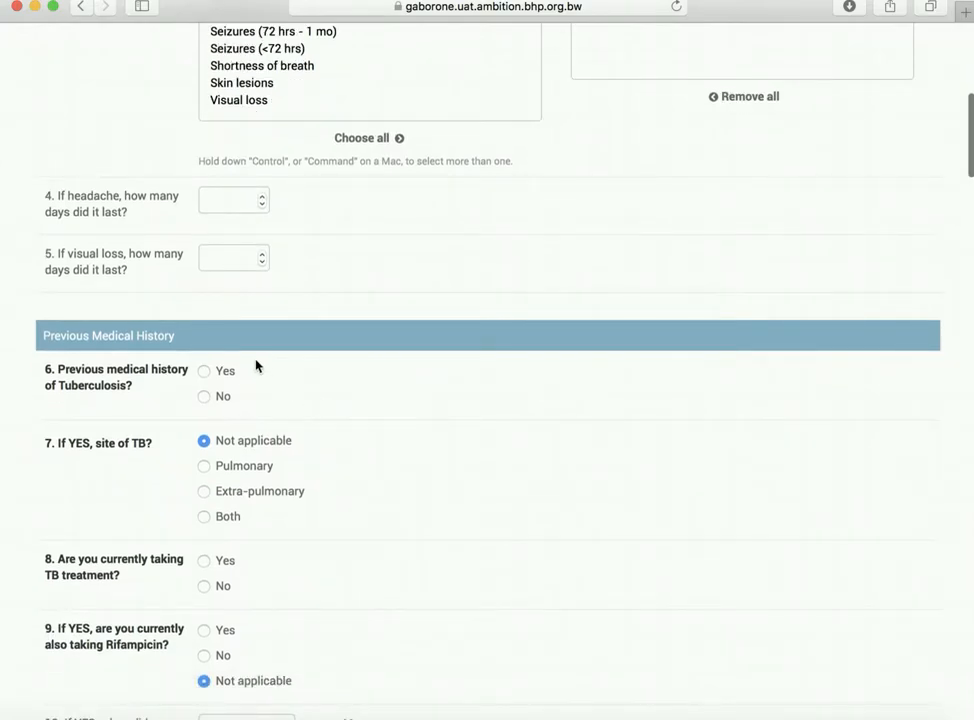
{"action": "left_click", "coordinate": [206, 398]}
{"action": "scroll", "coordinate": [410, 497], "scroll_direction": "down", "scroll_amount": 3}
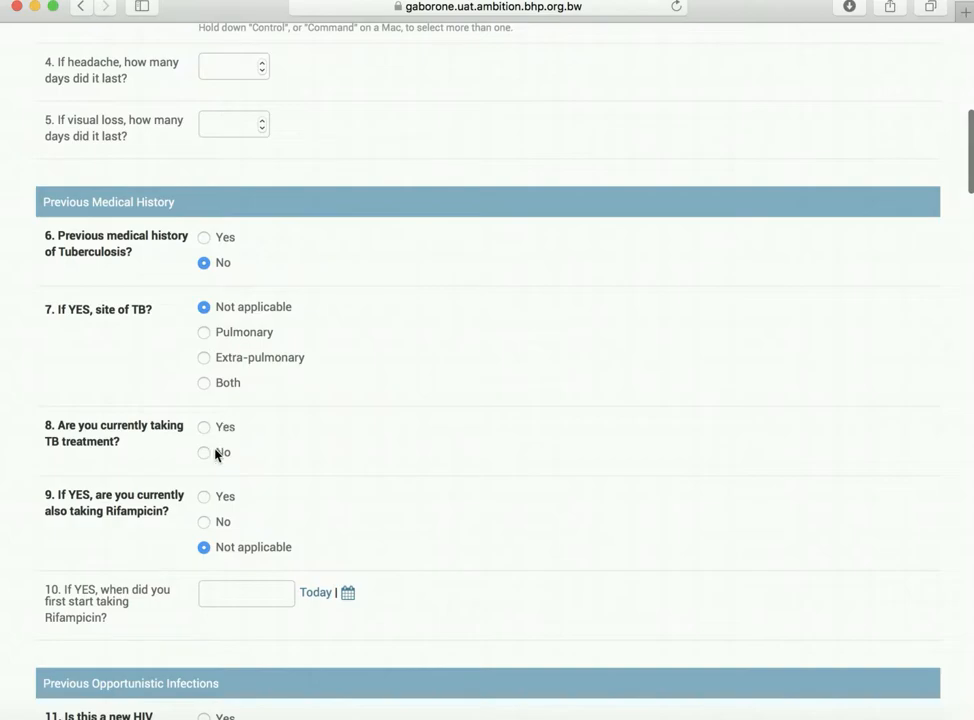
{"action": "scroll", "coordinate": [404, 502], "scroll_direction": "down", "scroll_amount": 10}
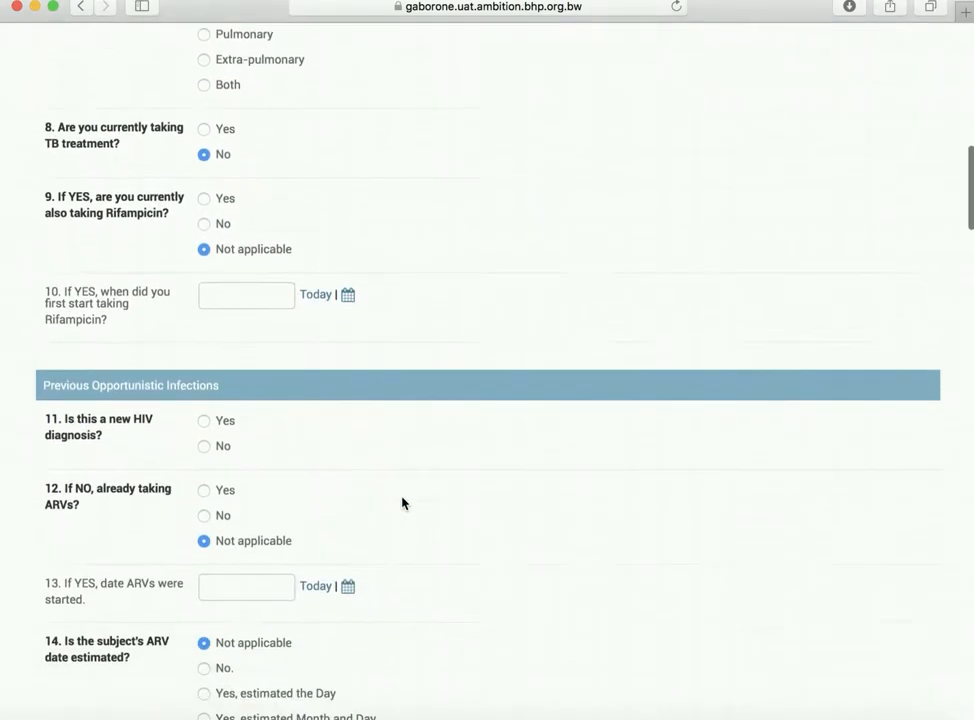
{"action": "scroll", "coordinate": [404, 502], "scroll_direction": "down", "scroll_amount": 2}
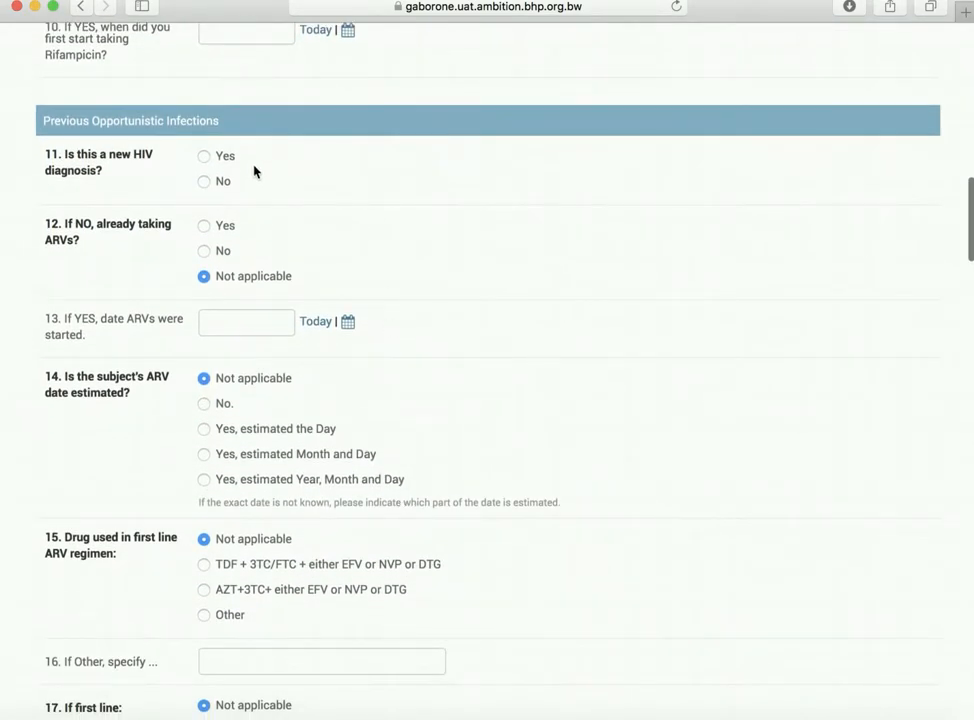
{"action": "left_click", "coordinate": [204, 157]}
Review the remaining Patient's History questions, from ARV treatment, viral load and CD4 through vital signs and neurological findings to previous infections.
{"action": "scroll", "coordinate": [432, 426], "scroll_direction": "down", "scroll_amount": 3}
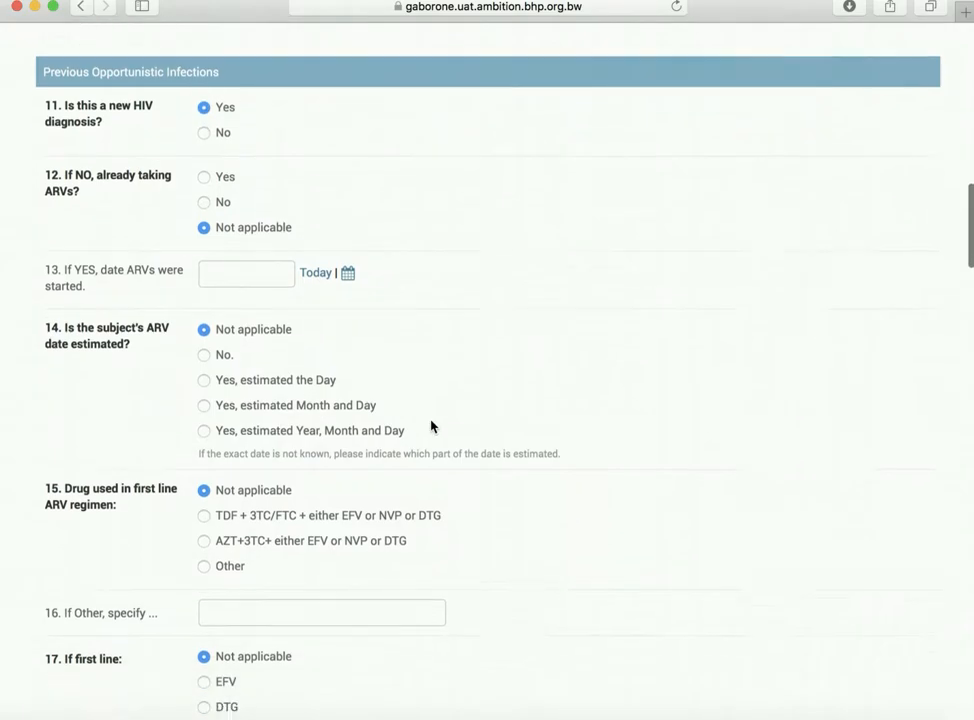
{"action": "scroll", "coordinate": [430, 426], "scroll_direction": "down", "scroll_amount": 1}
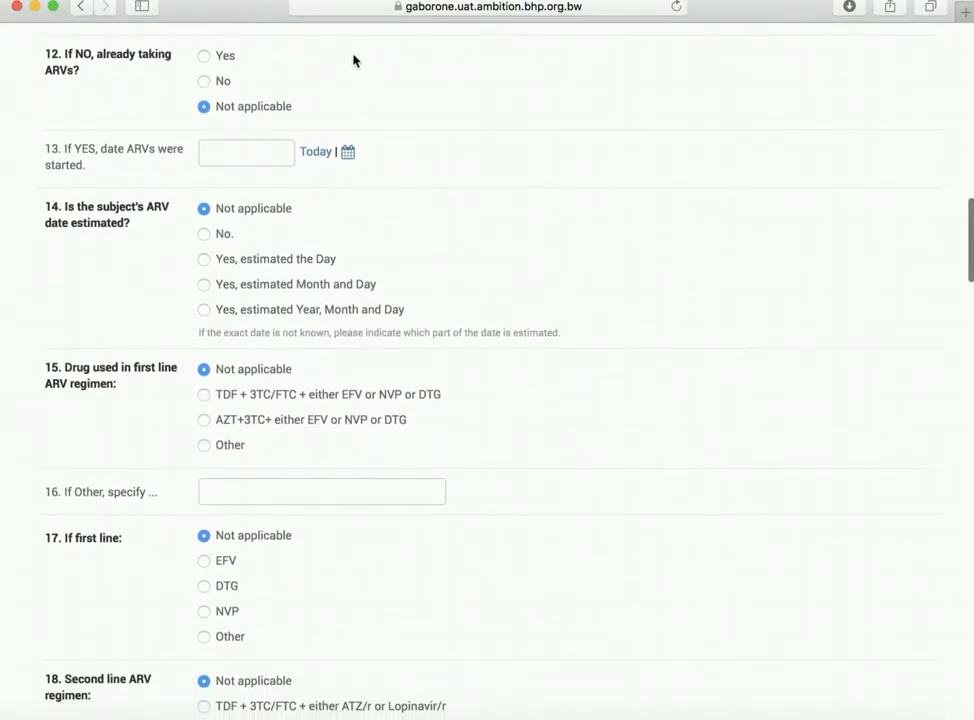
{"action": "scroll", "coordinate": [428, 440], "scroll_direction": "down", "scroll_amount": 10}
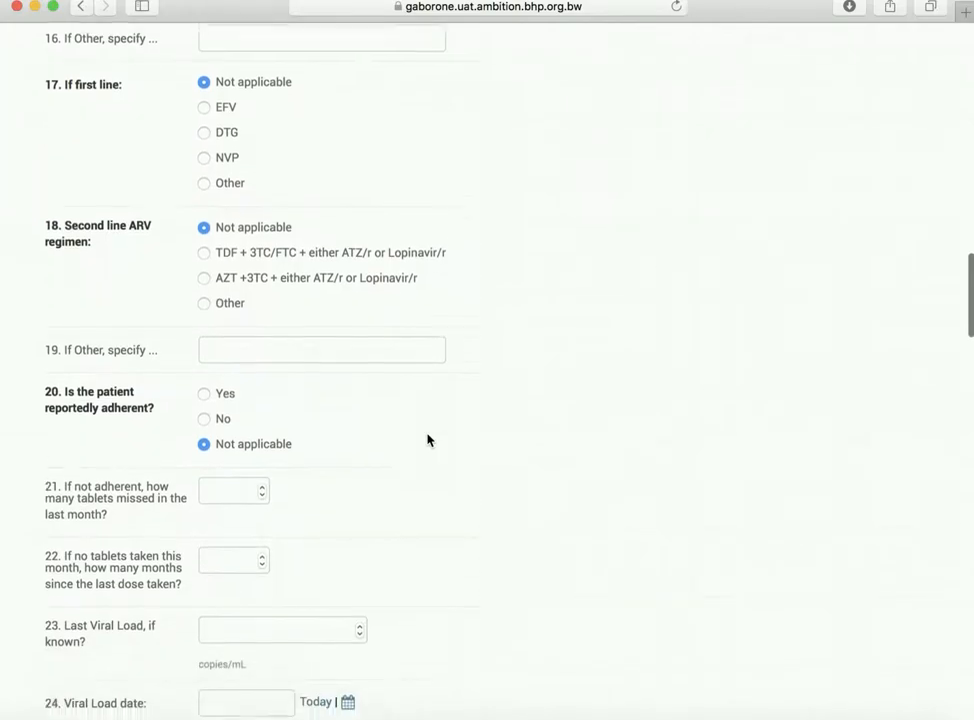
{"action": "scroll", "coordinate": [428, 440], "scroll_direction": "down", "scroll_amount": 10}
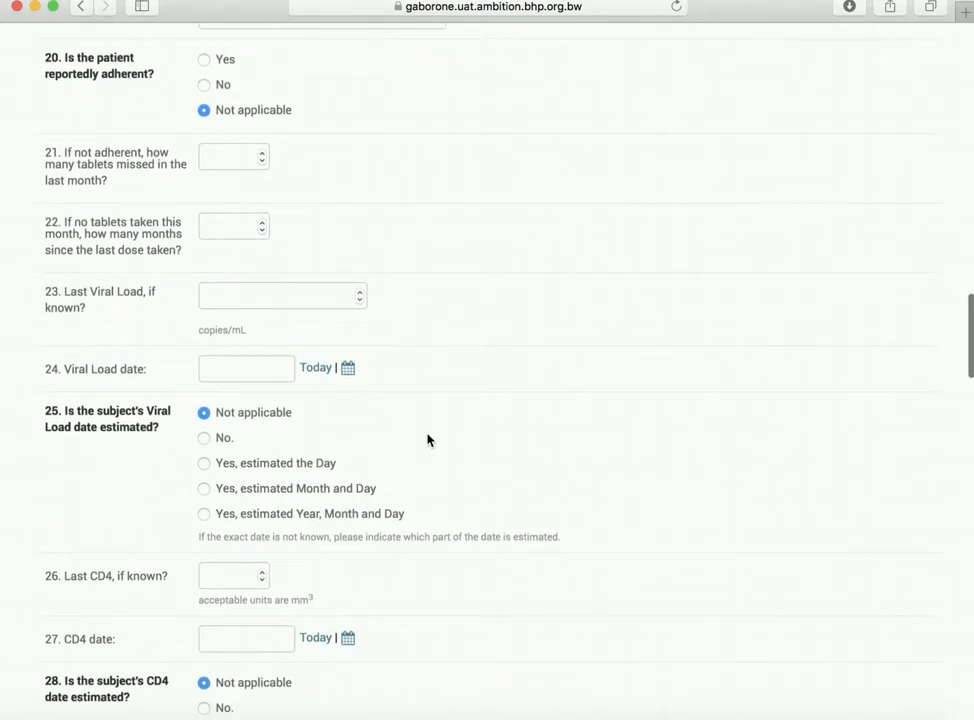
{"action": "scroll", "coordinate": [428, 440], "scroll_direction": "down", "scroll_amount": 10}
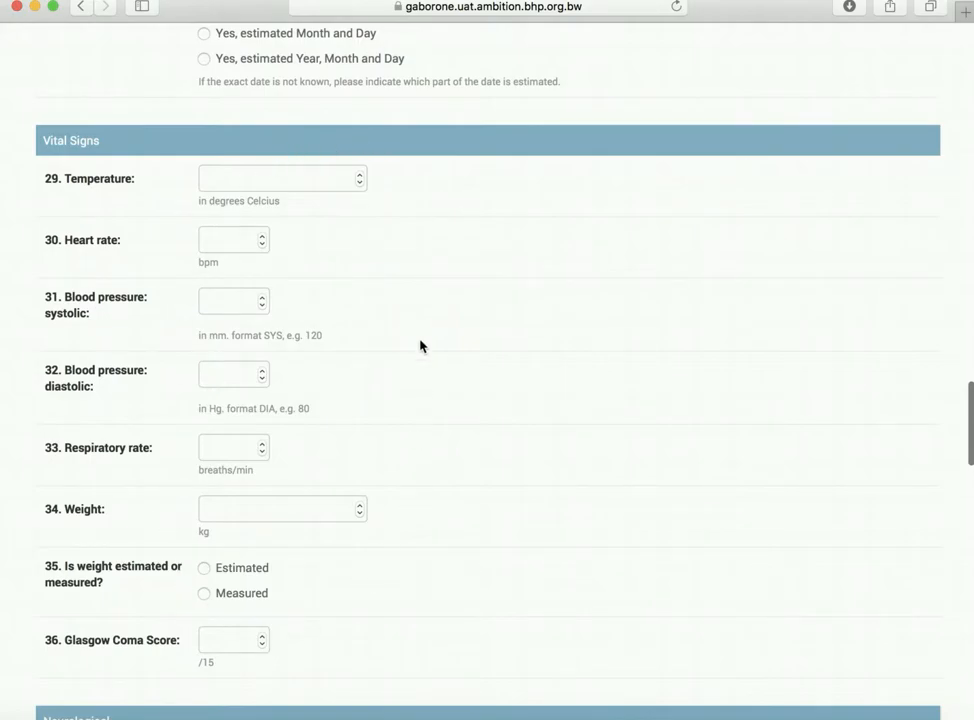
{"action": "scroll", "coordinate": [463, 441], "scroll_direction": "down", "scroll_amount": 9}
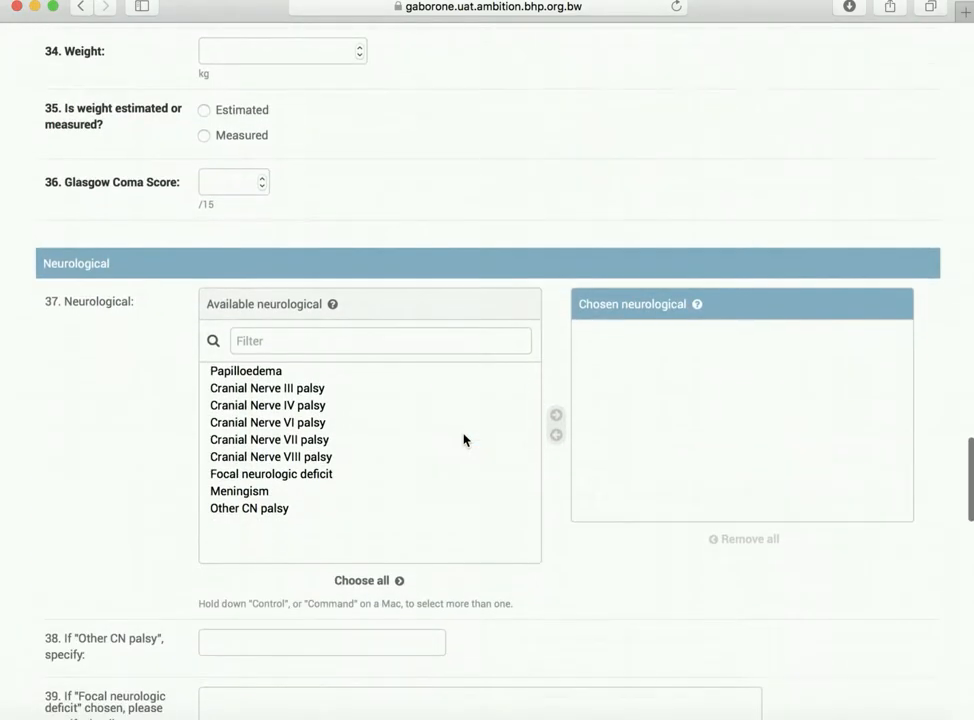
{"action": "scroll", "coordinate": [463, 440], "scroll_direction": "down", "scroll_amount": 14}
{"action": "scroll", "coordinate": [463, 440], "scroll_direction": "down", "scroll_amount": 8}
{"action": "scroll", "coordinate": [463, 440], "scroll_direction": "down", "scroll_amount": 12}
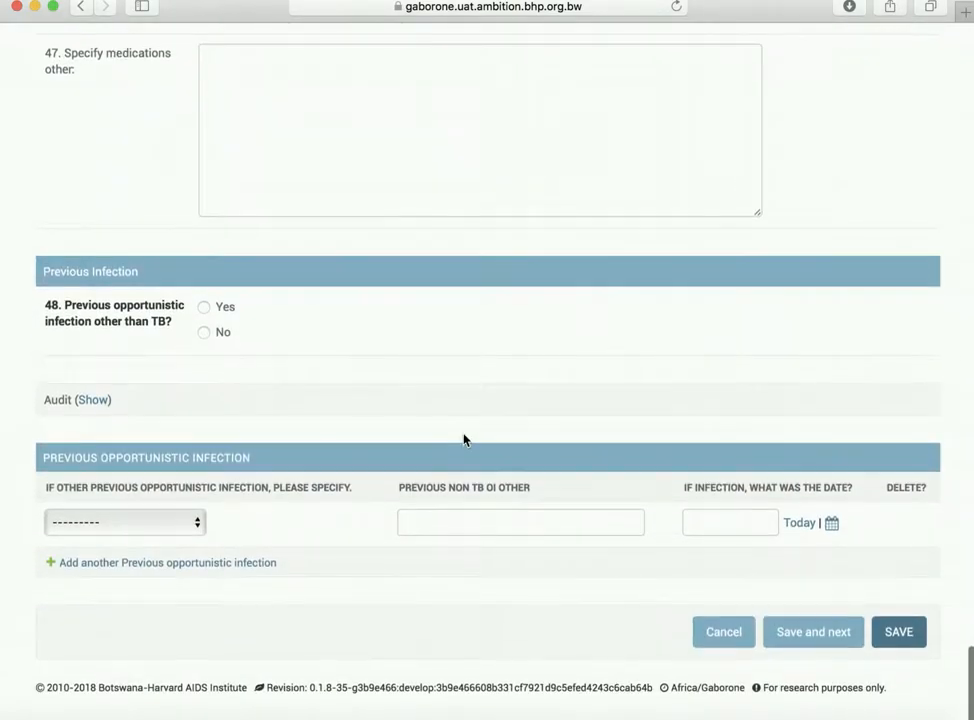
Record Herpes-Zoster virus and, in an additional row, Oesophageal Candidiasis as previous opportunistic infections, both dated today, 2018-05-31.
{"action": "left_click", "coordinate": [152, 532]}
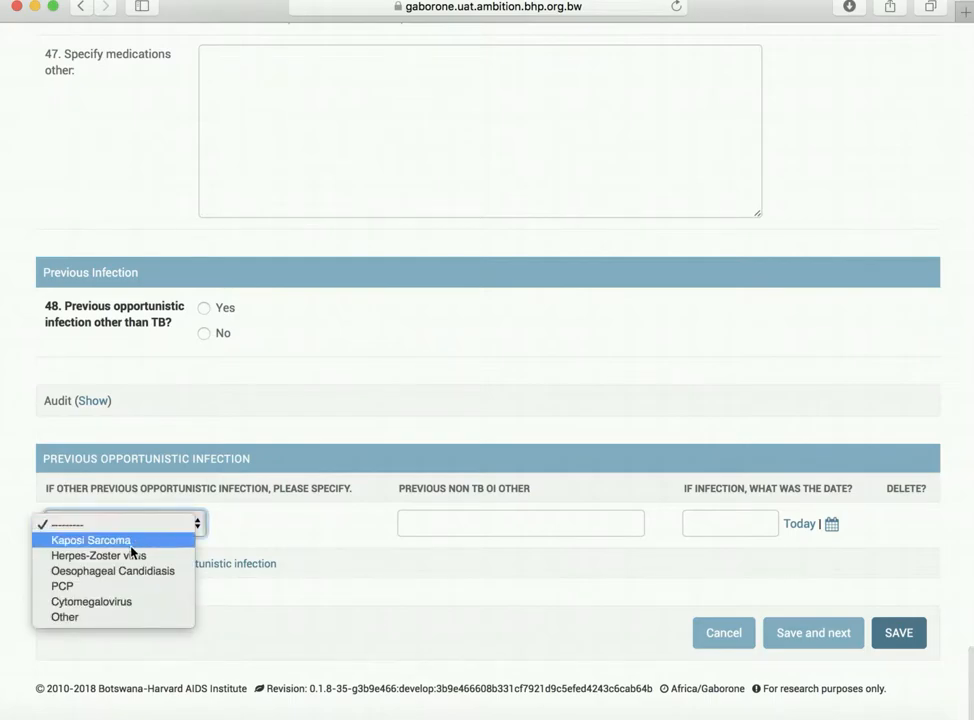
{"action": "left_click", "coordinate": [130, 555]}
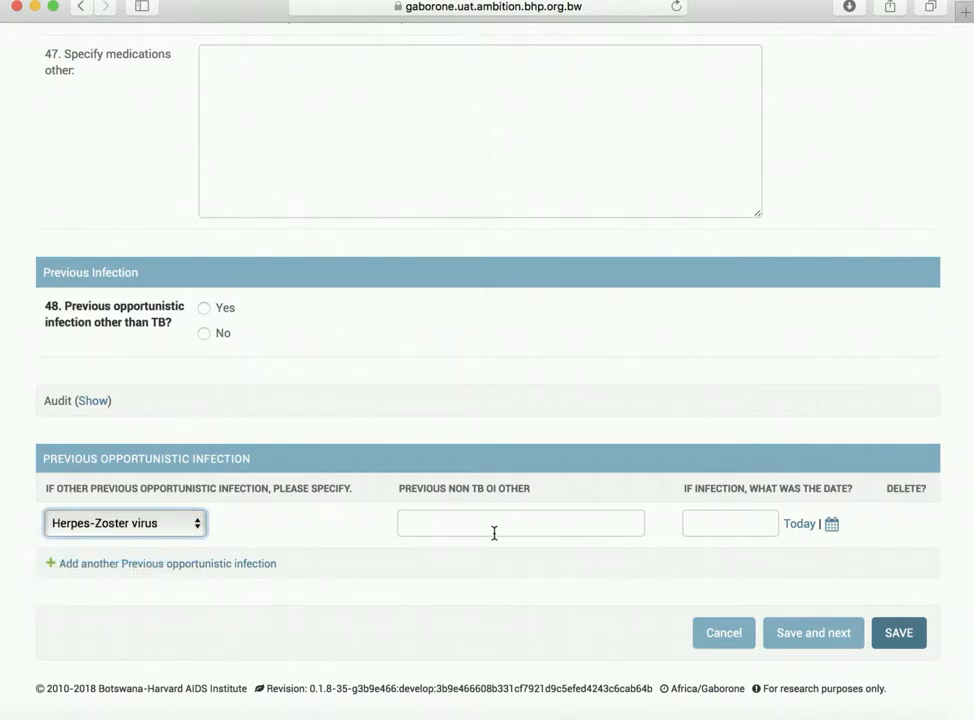
{"action": "left_click", "coordinate": [798, 524]}
{"action": "left_click", "coordinate": [58, 564]}
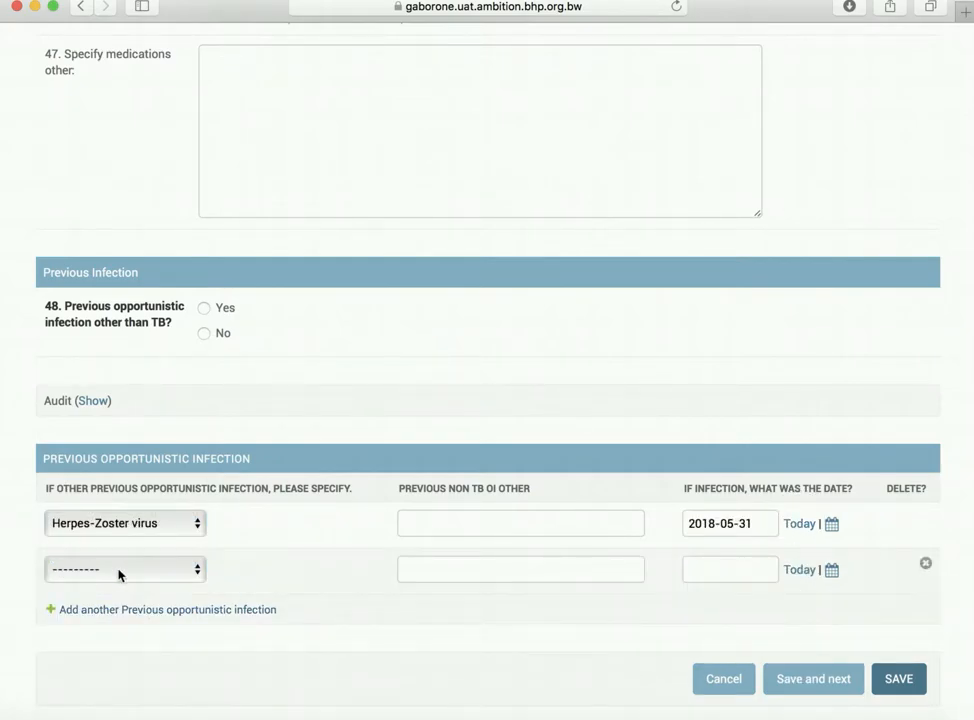
{"action": "left_click", "coordinate": [176, 572]}
{"action": "left_click", "coordinate": [126, 619]}
{"action": "left_click", "coordinate": [799, 570]}
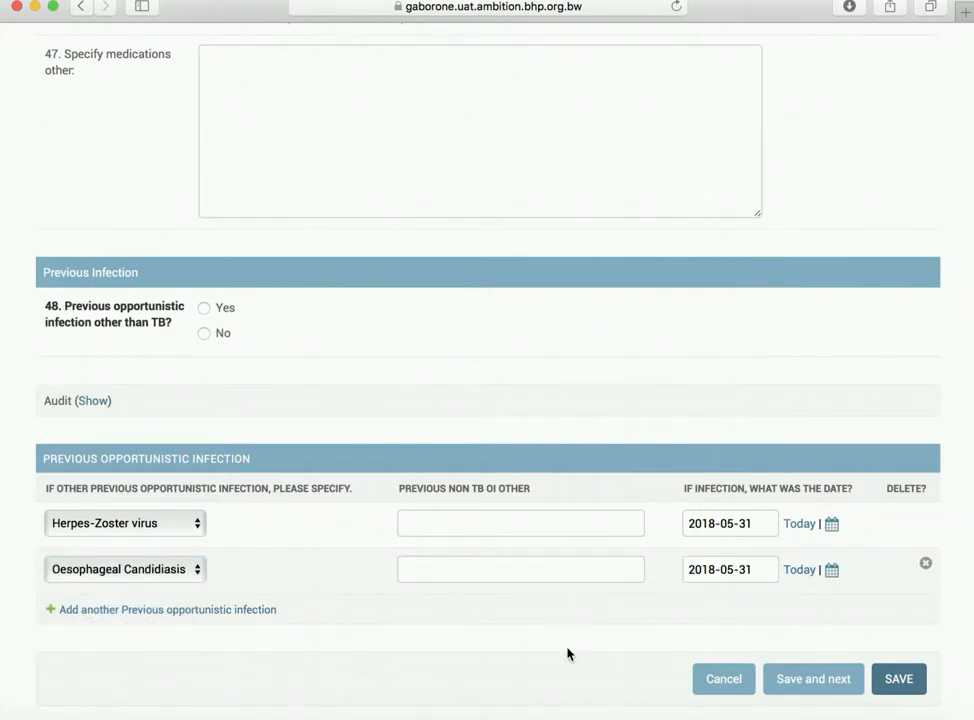